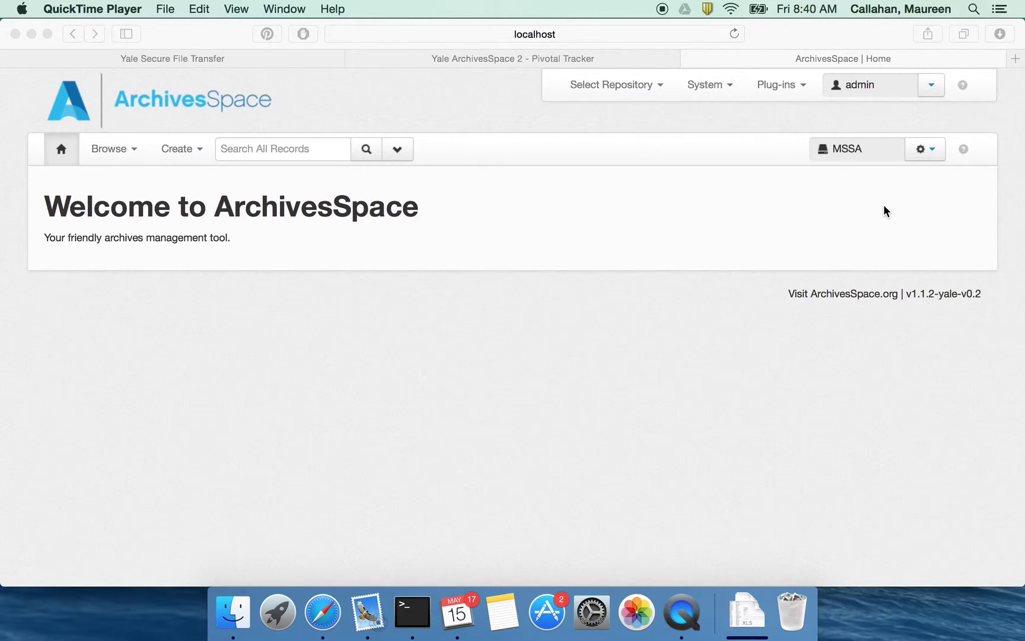
Open Manage Top Containers from the repository settings menu for MSSA.
left_click(931, 156)
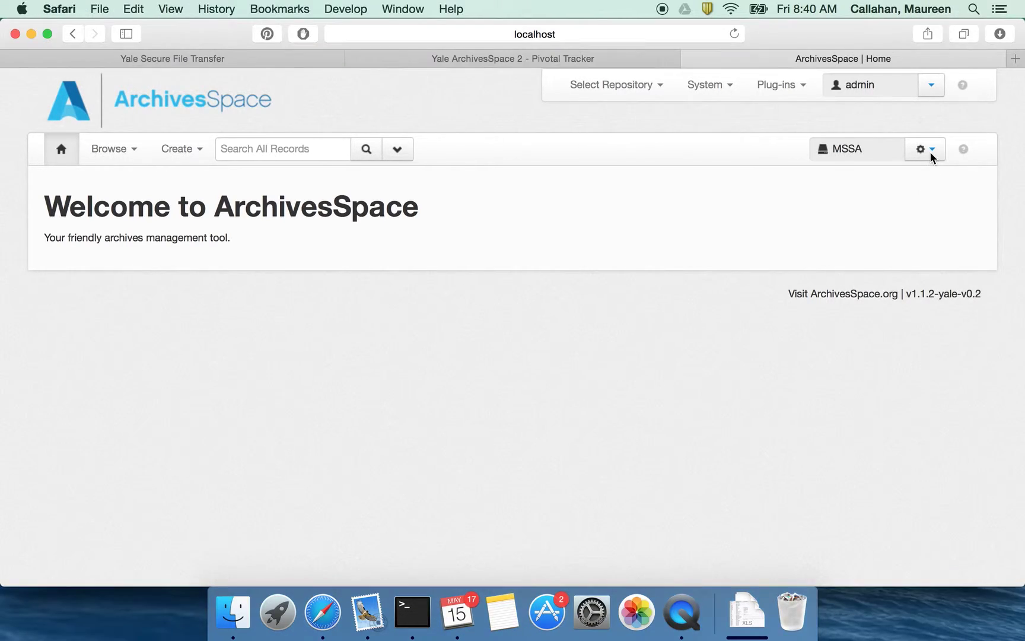
left_click(931, 155)
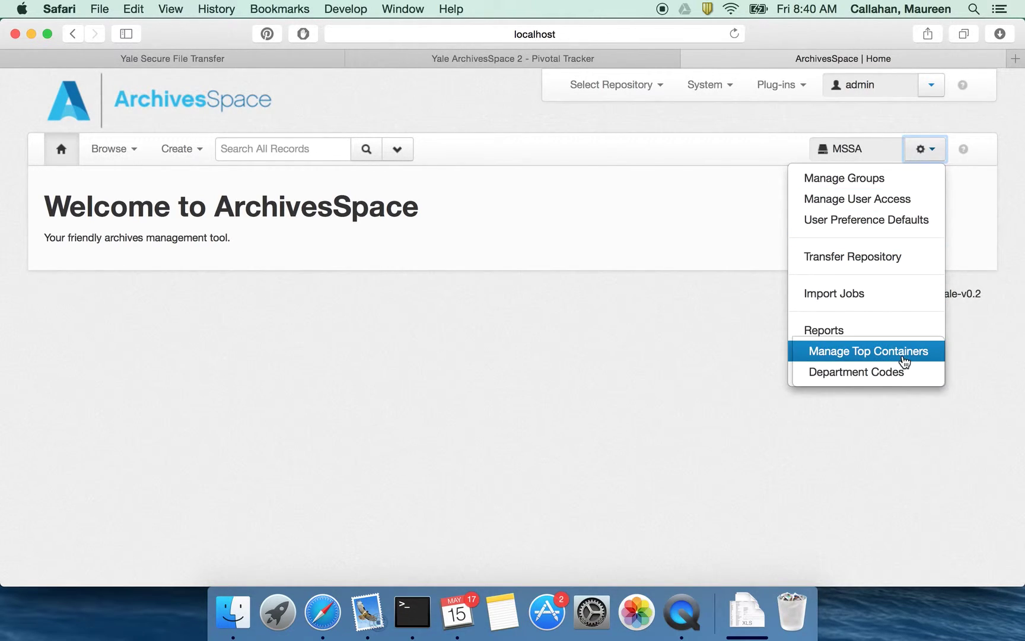
left_click(905, 360)
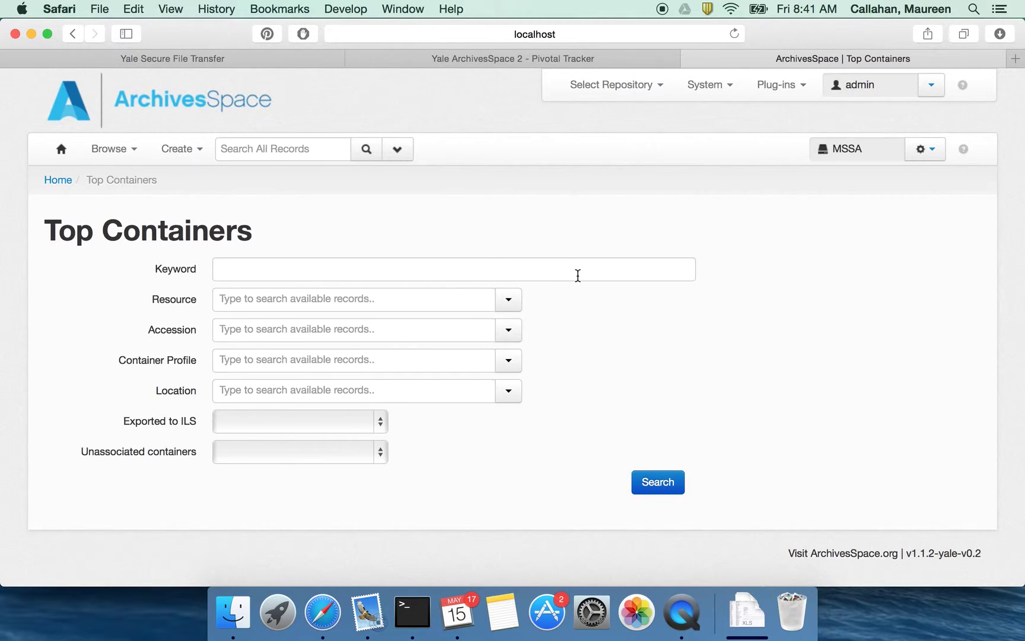
left_click(407, 306)
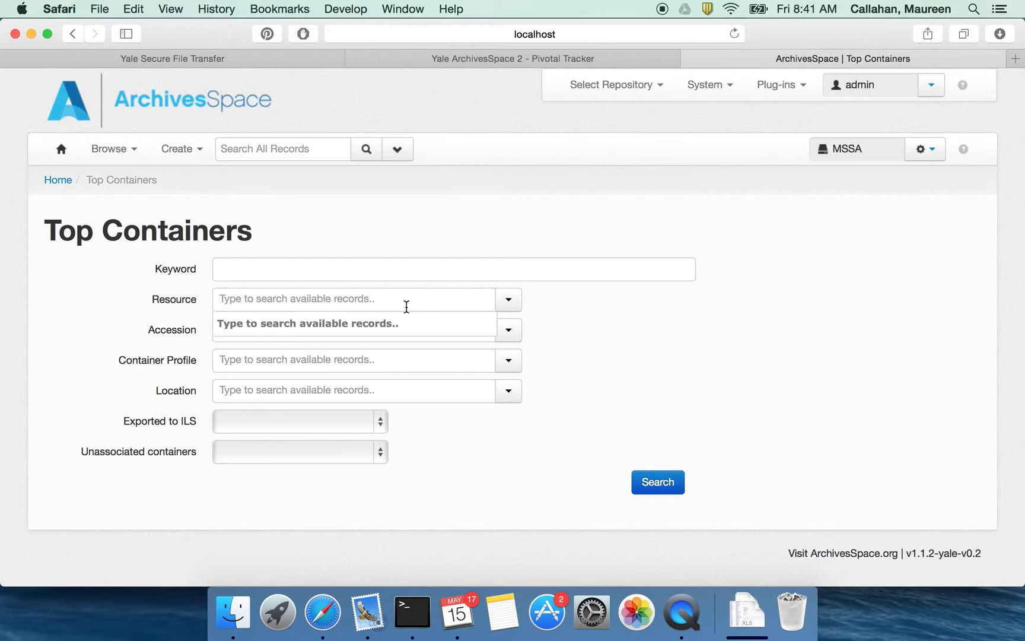
Set the Resource filter to Buckley, Jr. (William F.) Papers by searching 'buck'.
left_click(574, 338)
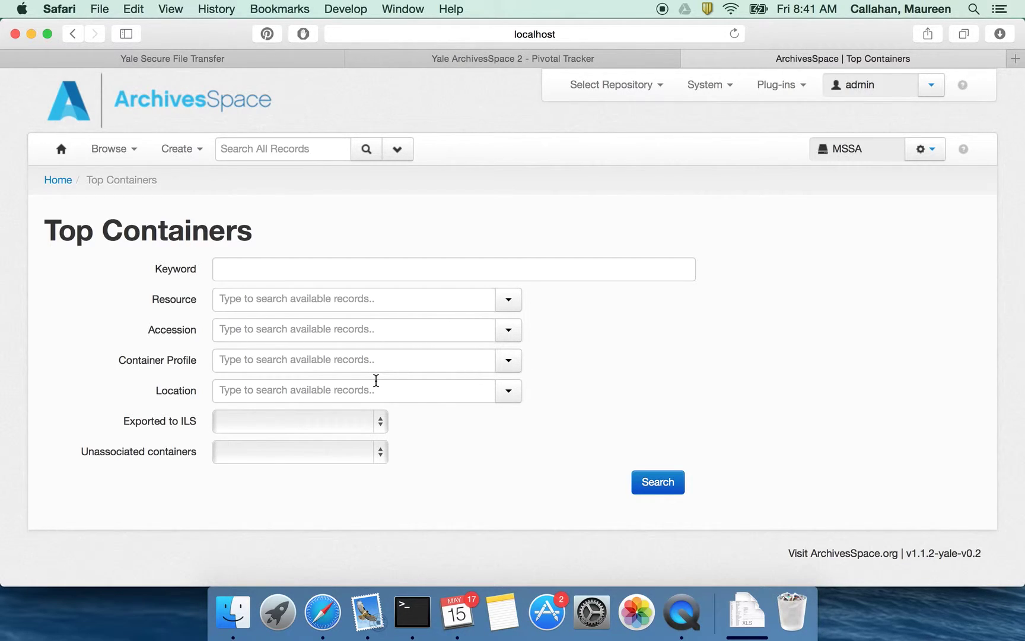
left_click(390, 394)
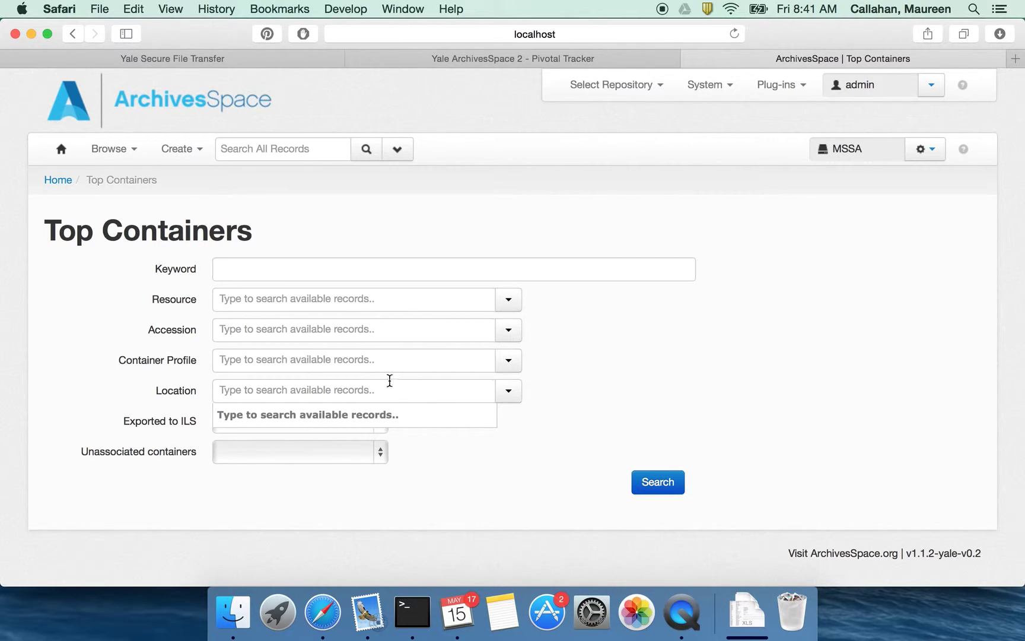
left_click(382, 302)
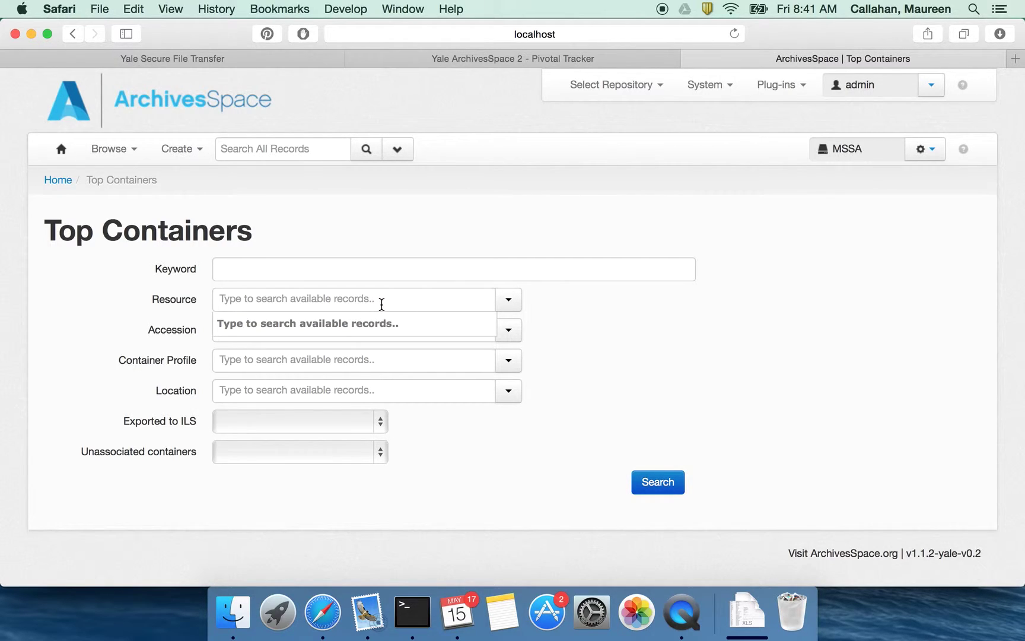
type("buck")
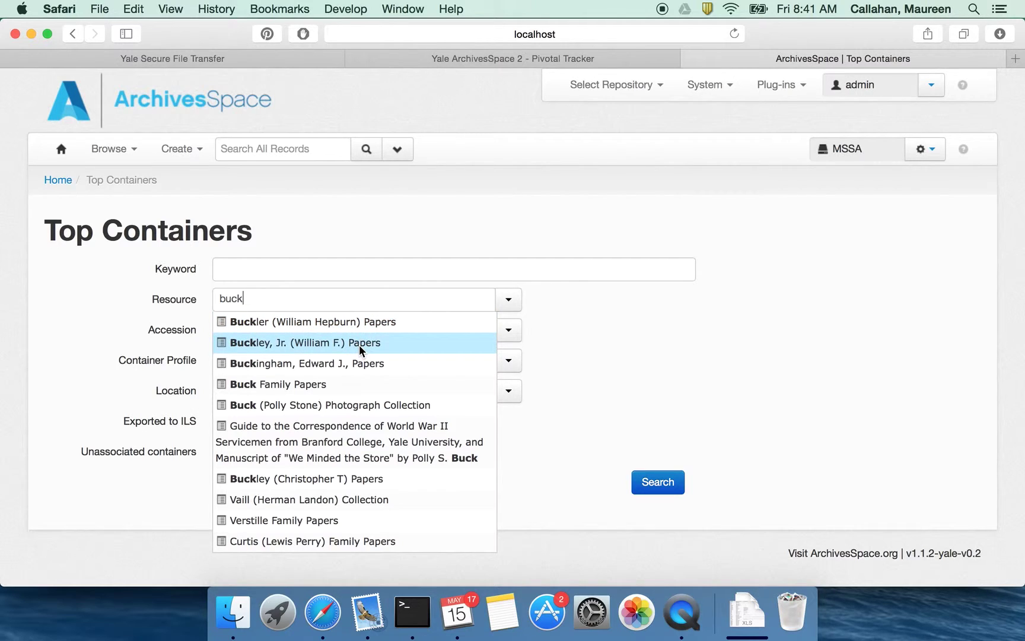
left_click(361, 350)
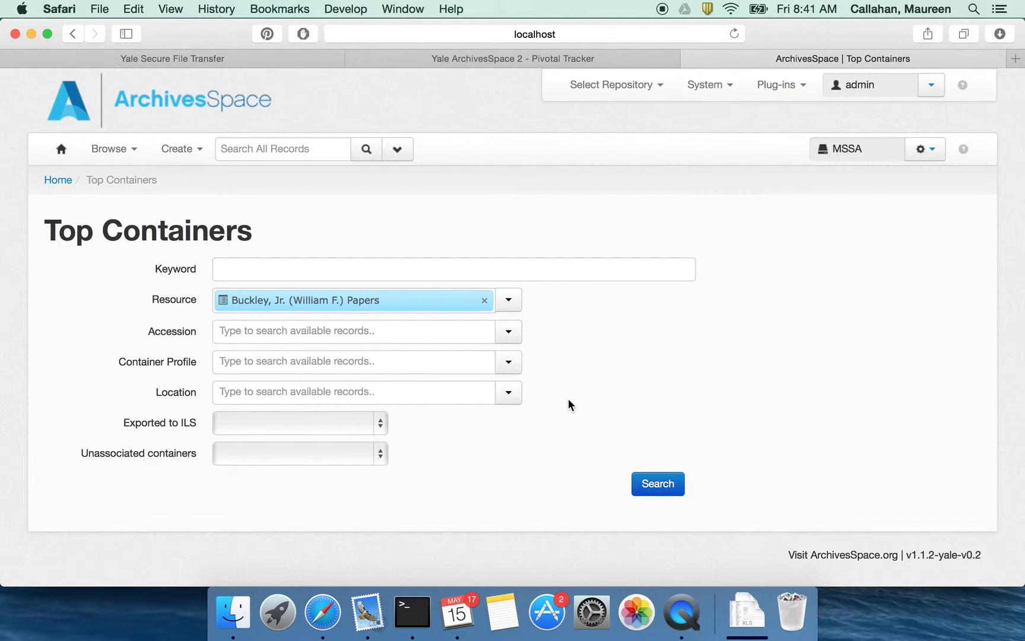
Run the search and scroll through the 939 MS-576 Buckley papers container results.
left_click(659, 497)
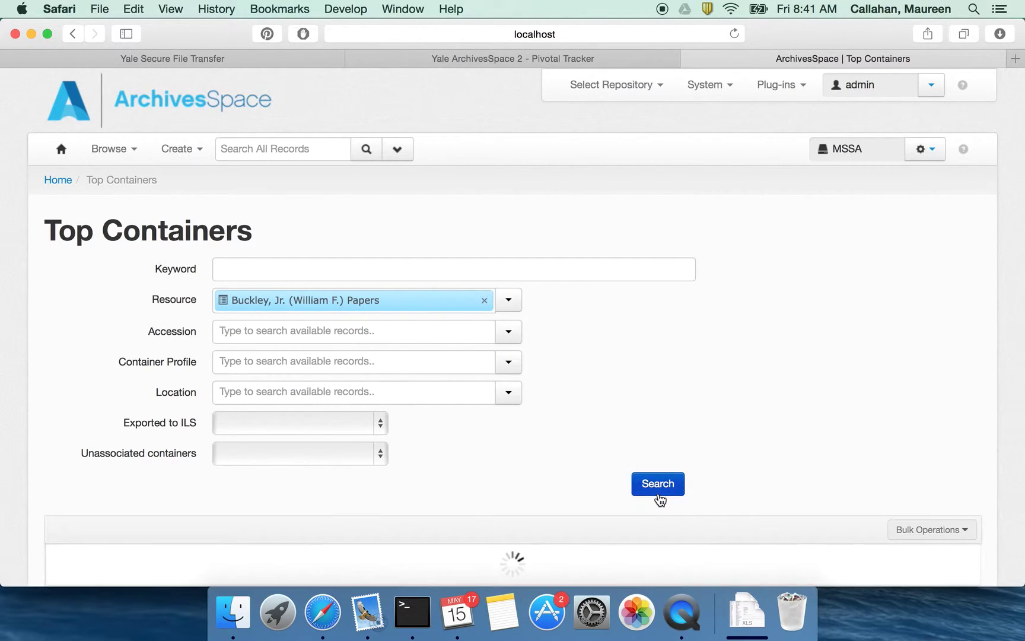
scroll(567, 479, "down", 1)
scroll(566, 474, "down", 3)
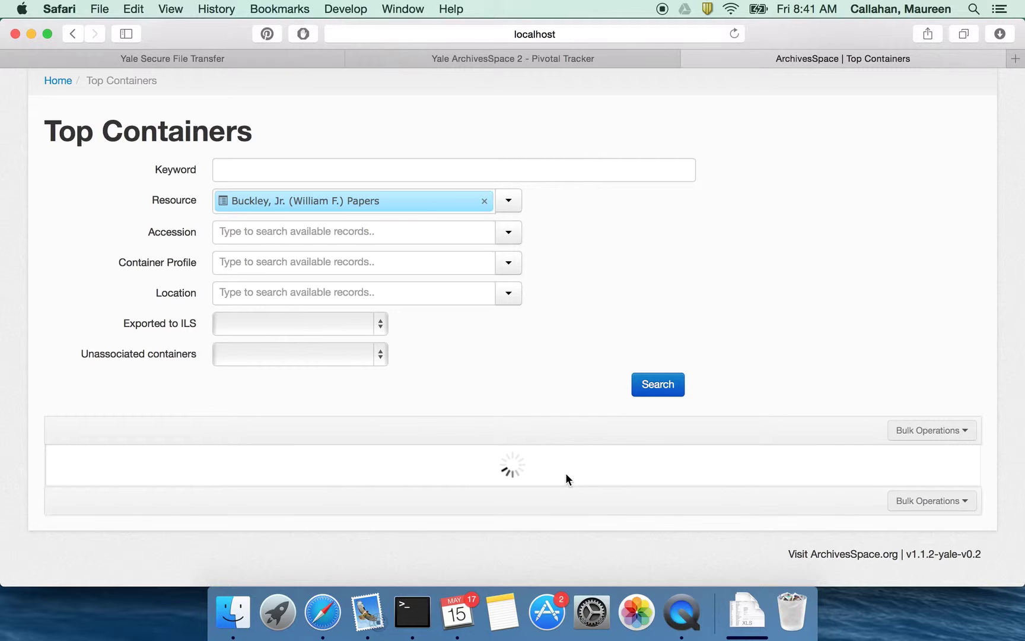
scroll(566, 473, "down", 3)
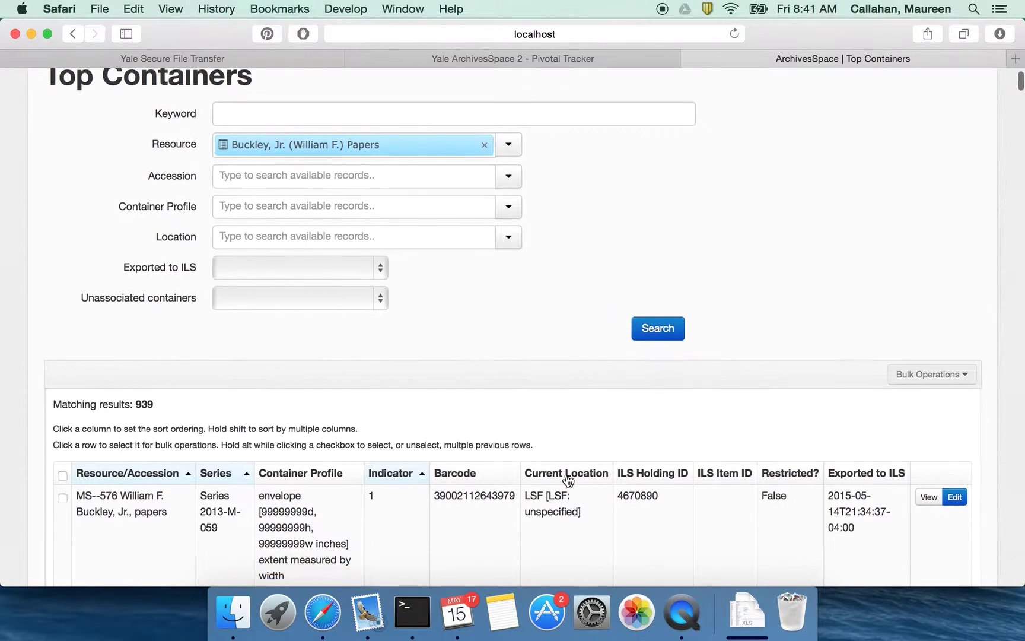
scroll(567, 479, "down", 5)
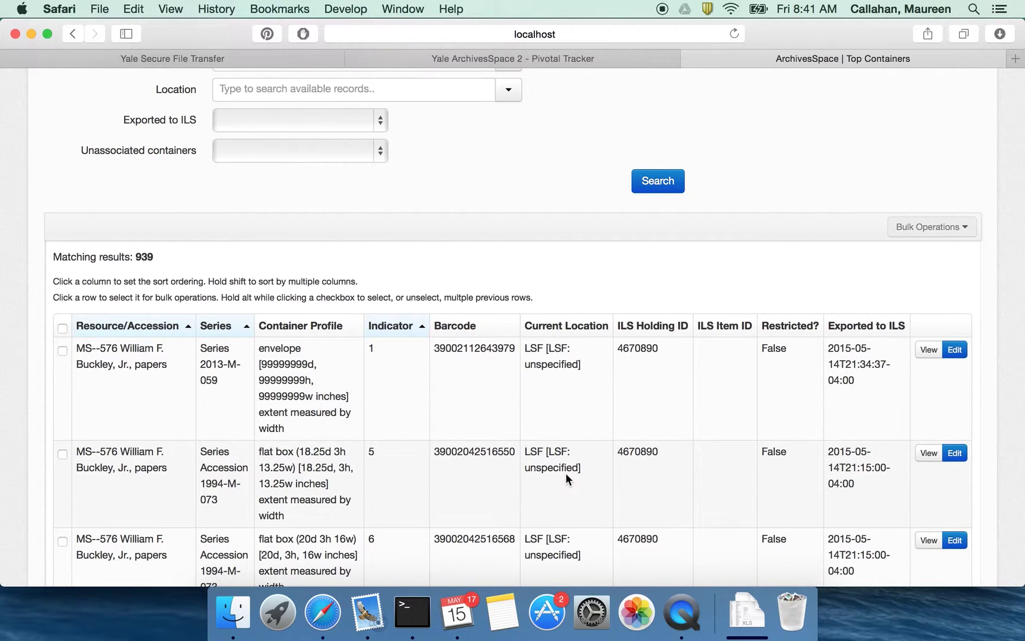
scroll(565, 472, "down", 8)
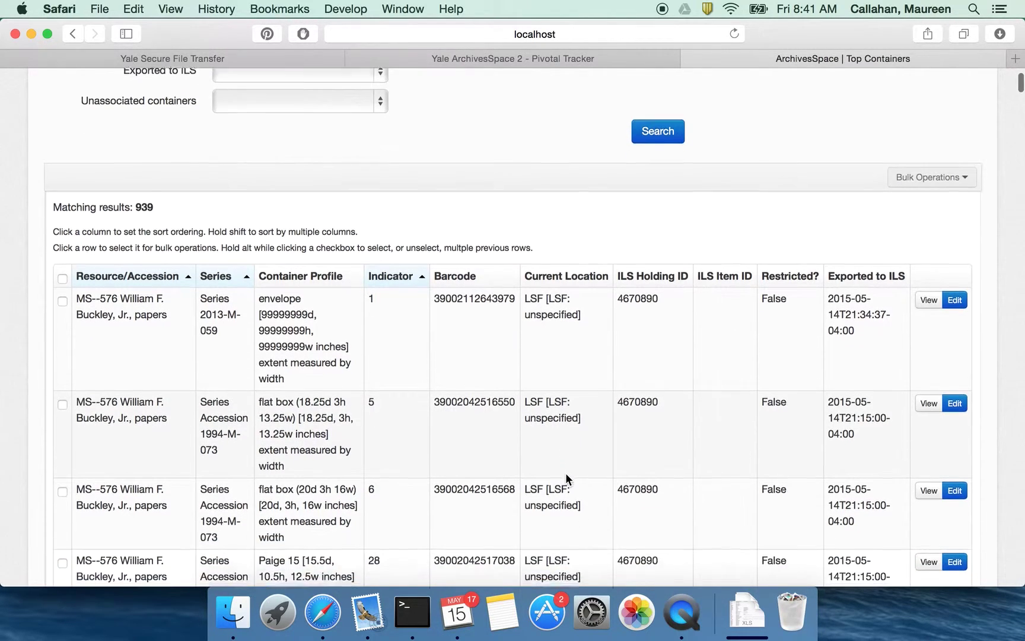
scroll(565, 473, "up", 2)
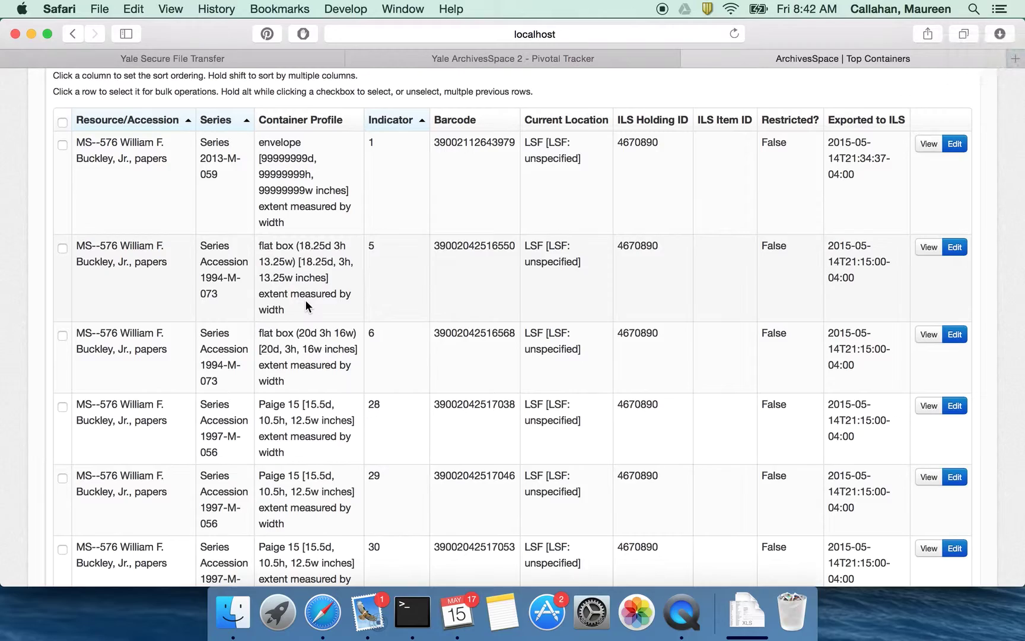
scroll(305, 300, "down", 3)
scroll(305, 300, "down", 3)
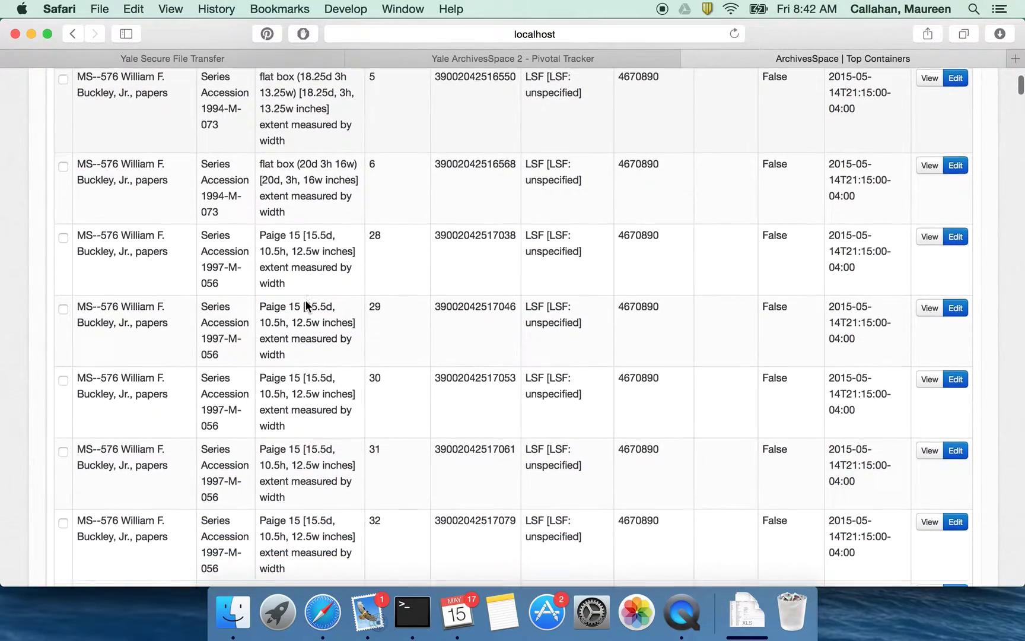
scroll(305, 300, "down", 2)
scroll(306, 300, "down", 2)
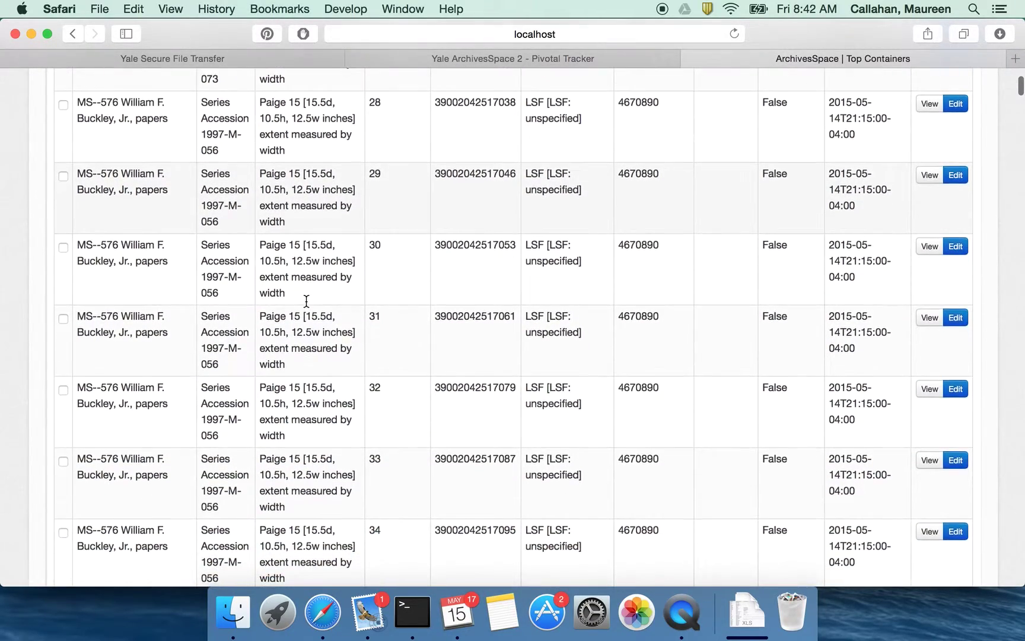
left_click_drag(257, 112, 304, 113)
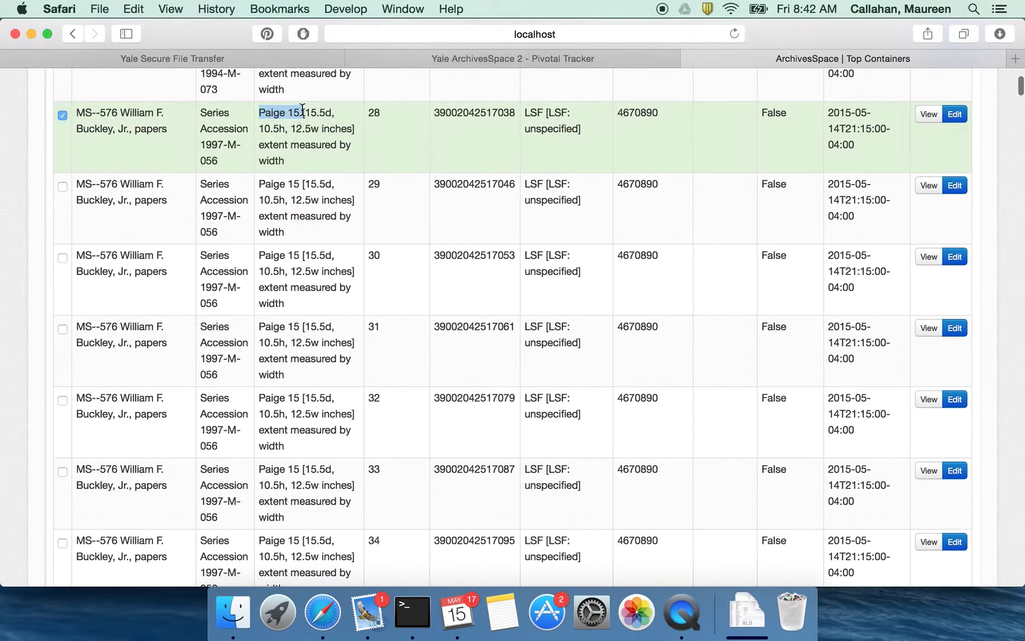
left_click(323, 112)
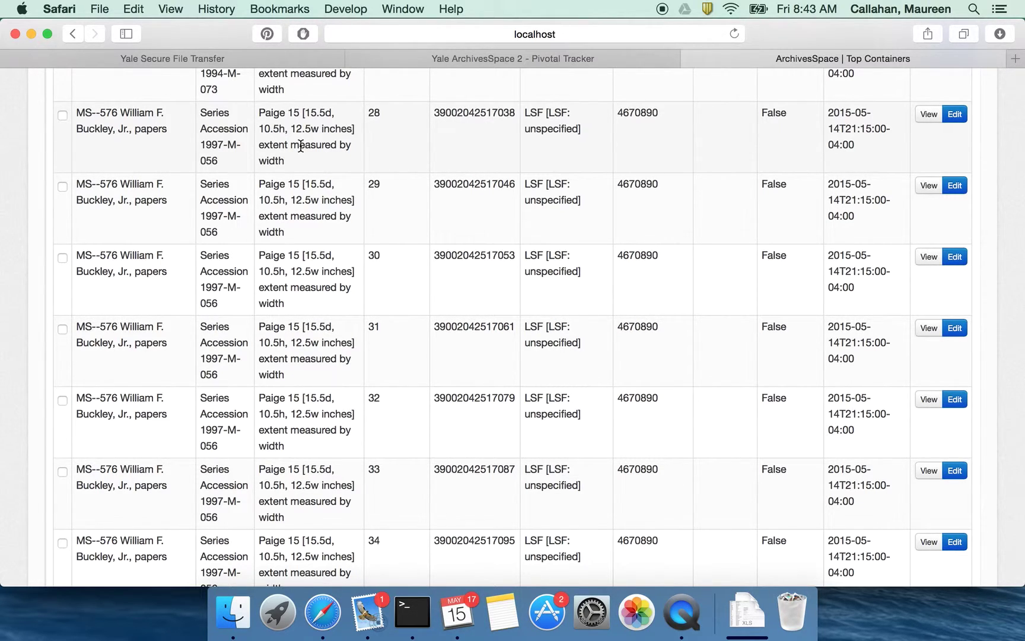
scroll(370, 166, "up", 15)
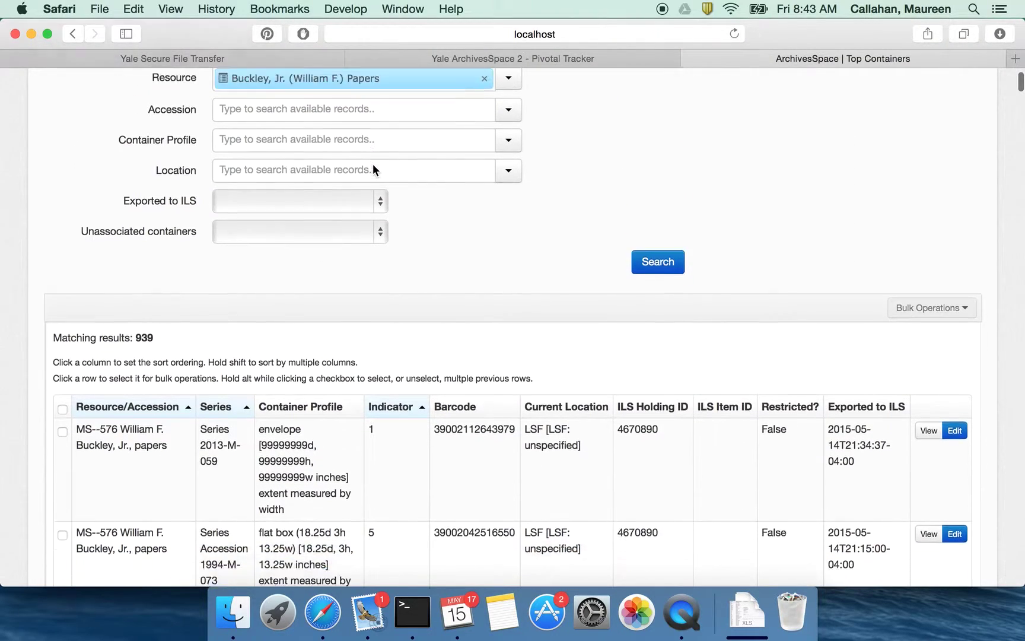
scroll(374, 169, "down", 5)
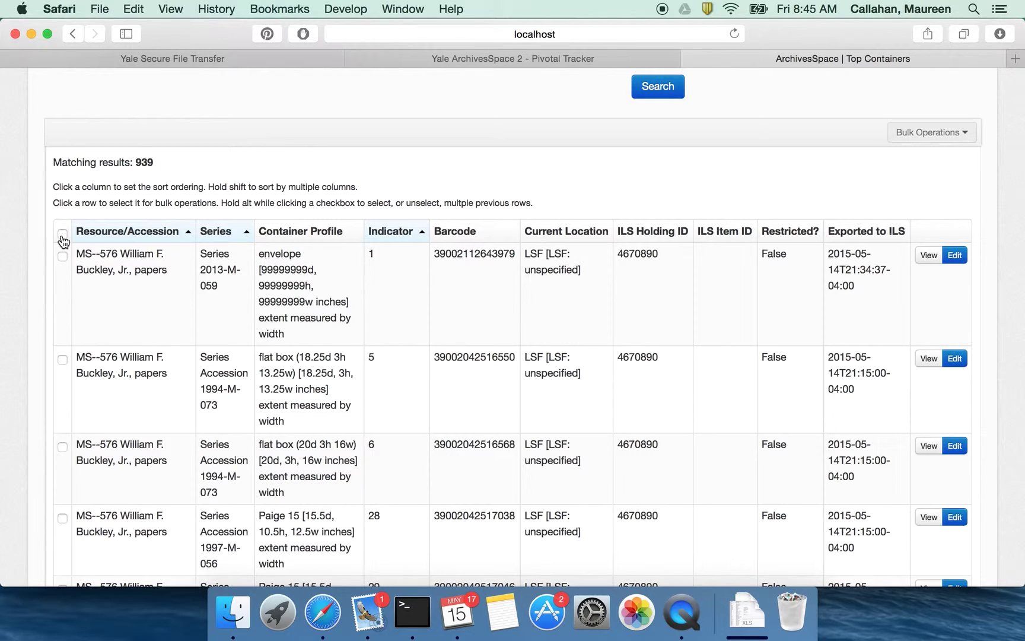
Select all Buckley container results and open the Bulk Operations menu.
left_click(62, 235)
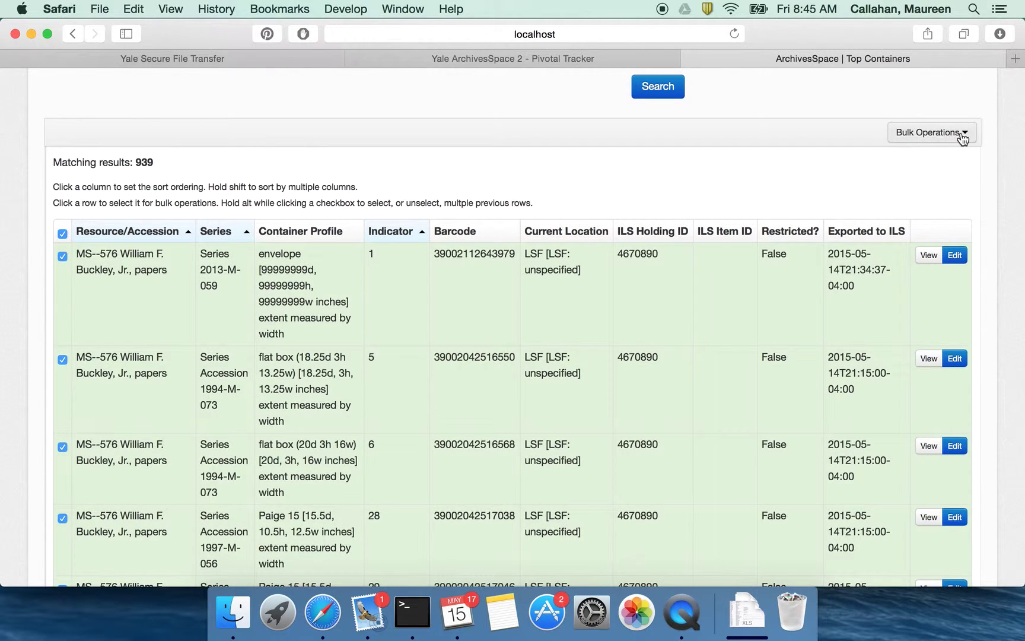
left_click(962, 134)
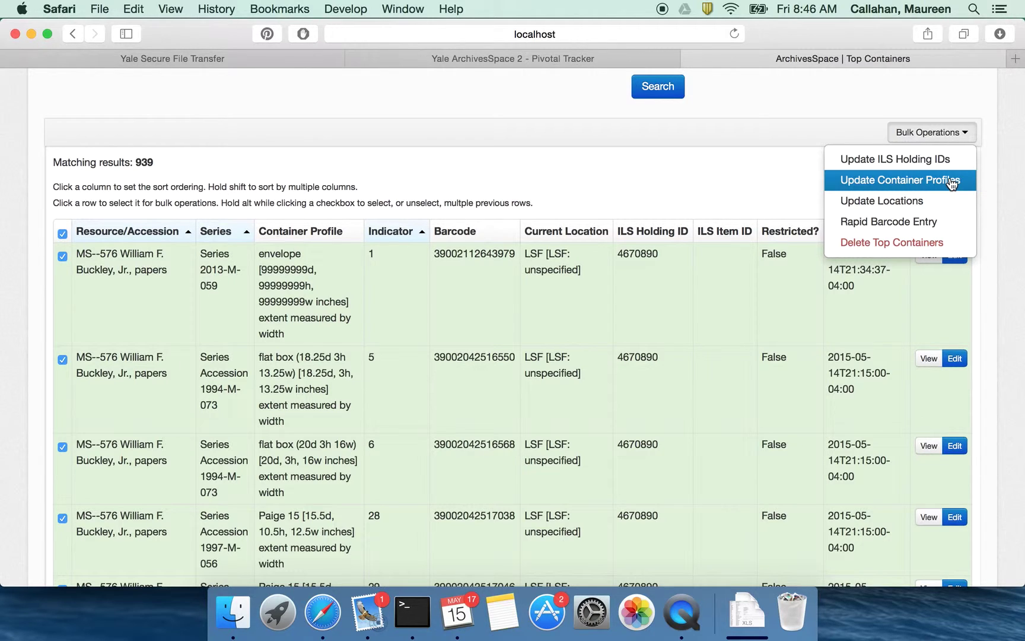
Uncheck the indicator 1 envelope container, then reopen Bulk Operations for the remaining selection.
left_click(807, 143)
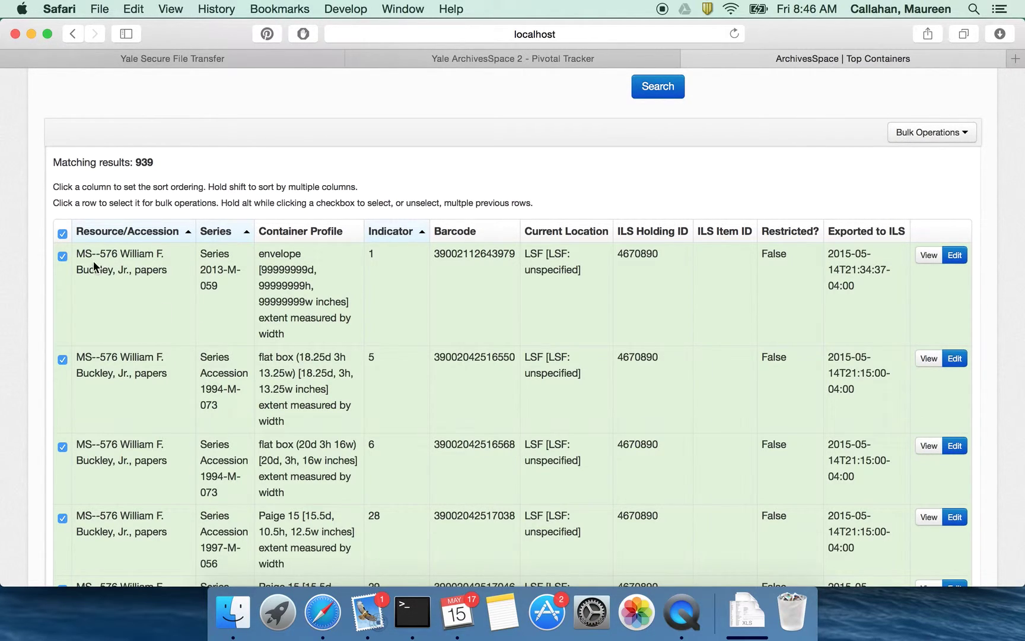
left_click(62, 259)
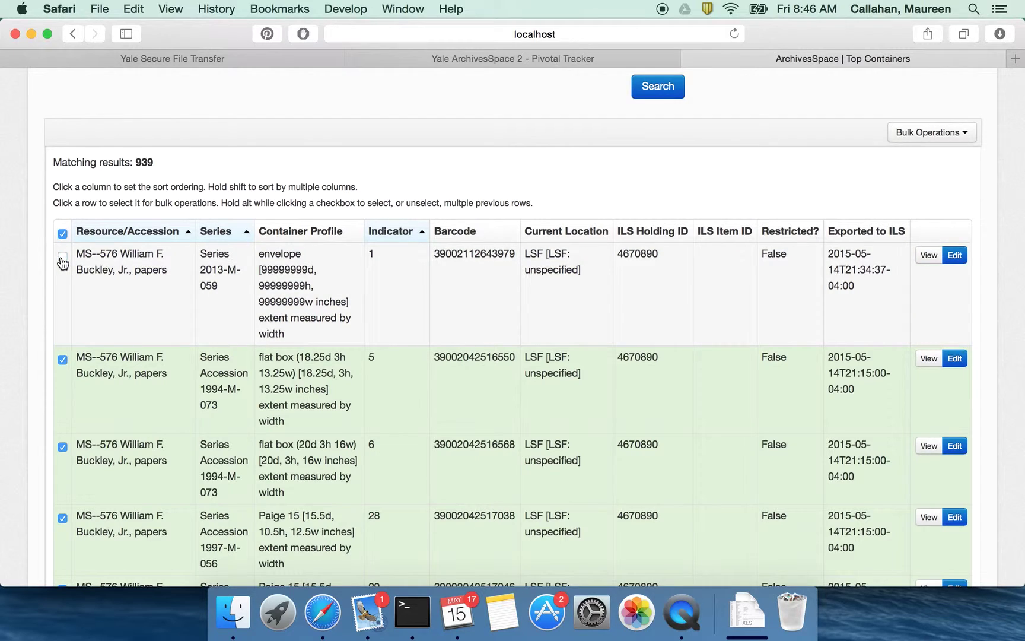
left_click(964, 134)
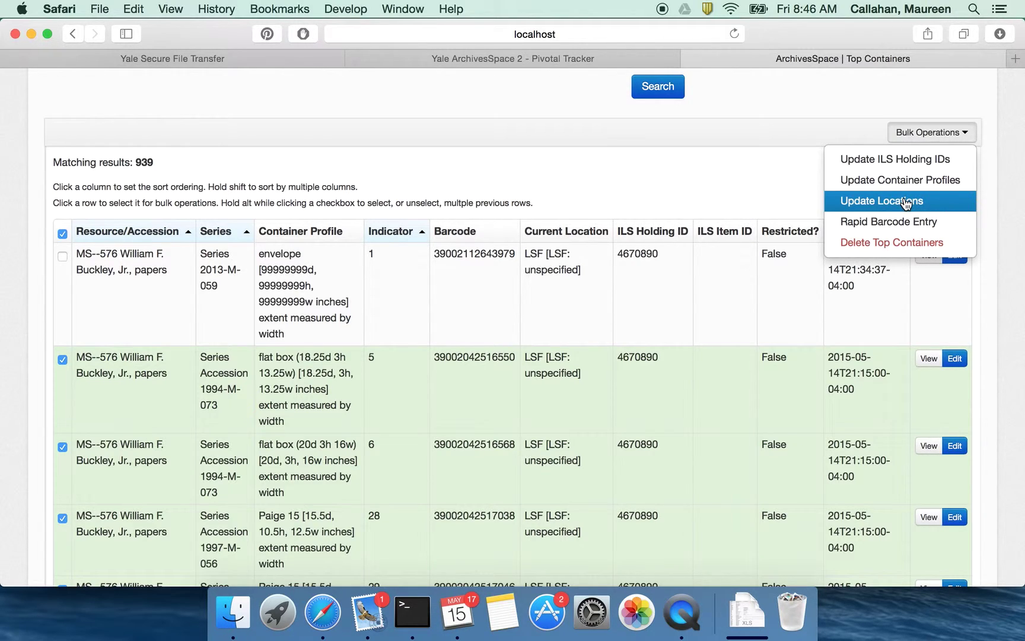
Start an Update Locations operation for the 938 selected containers.
left_click(906, 203)
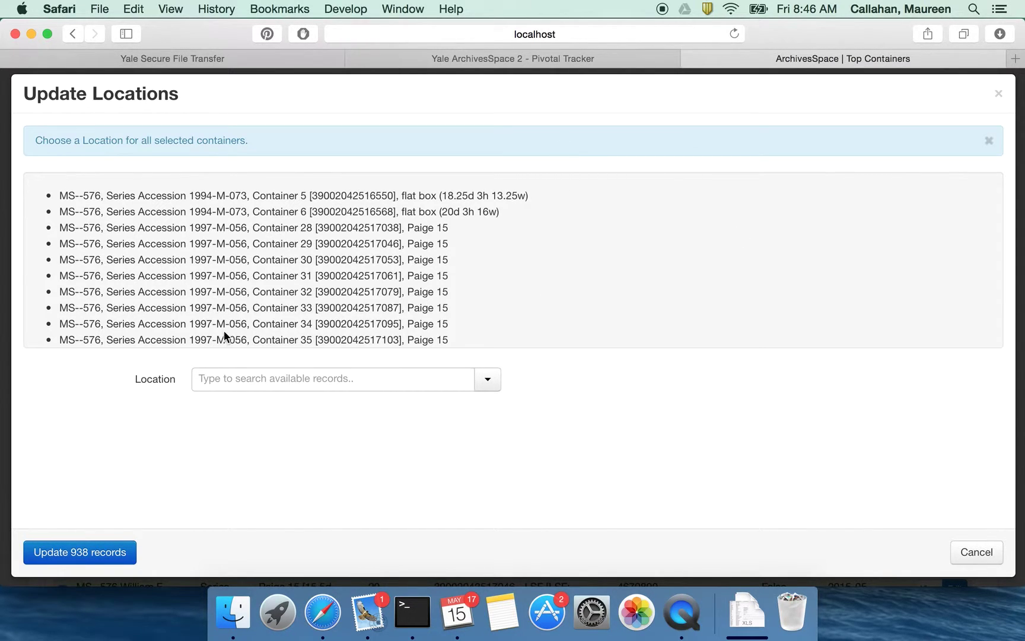
scroll(225, 337, "down", 2)
scroll(224, 337, "down", 15)
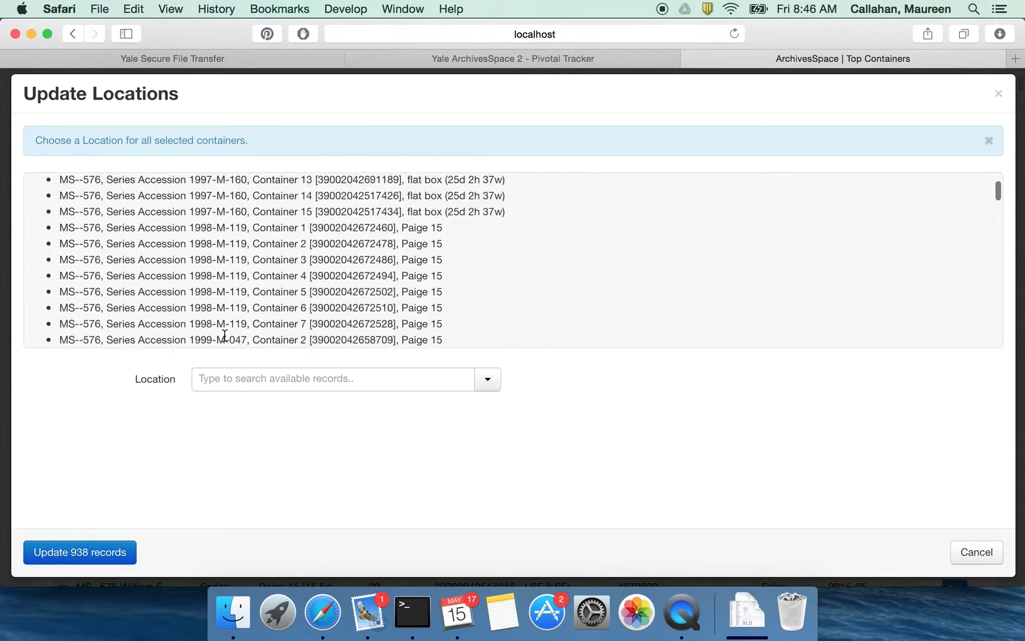
scroll(224, 336, "down", 20)
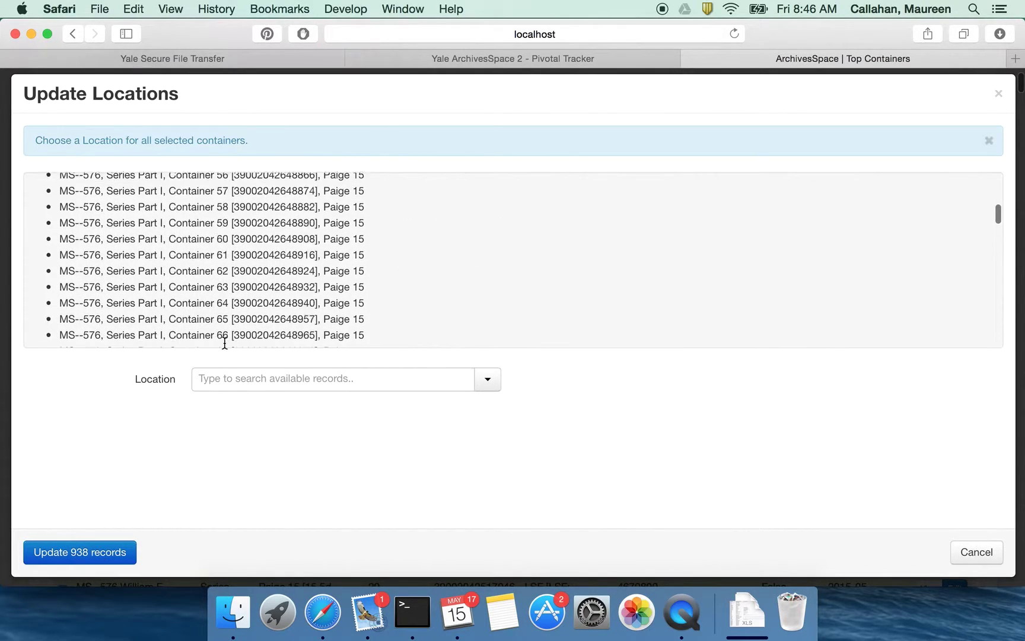
scroll(224, 344, "down", 20)
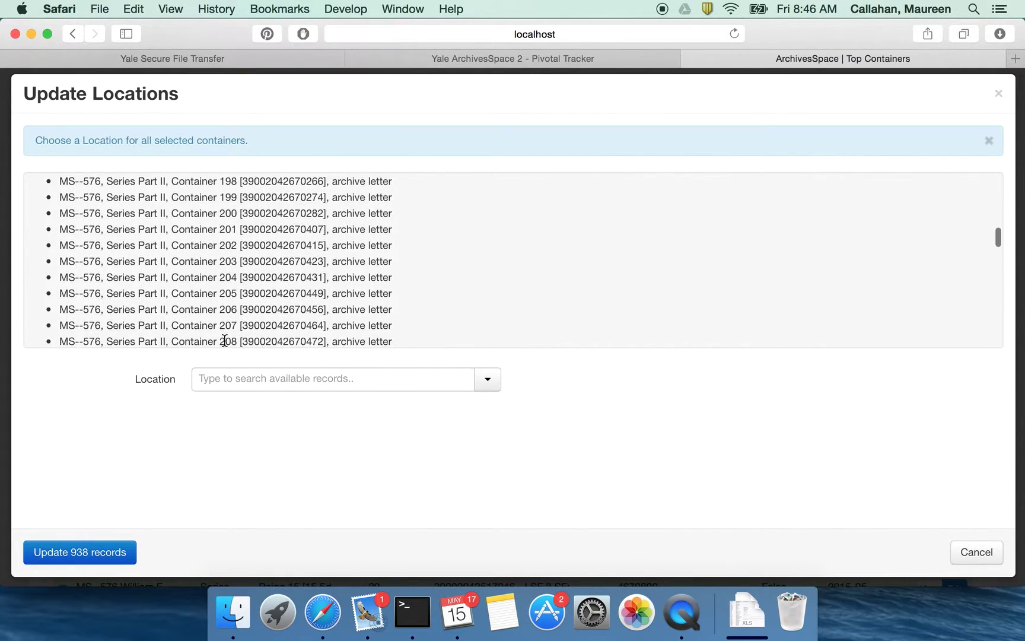
Search 'sml' and choose SML, B69 [8h5: unspecified] as the location.
left_click(416, 382)
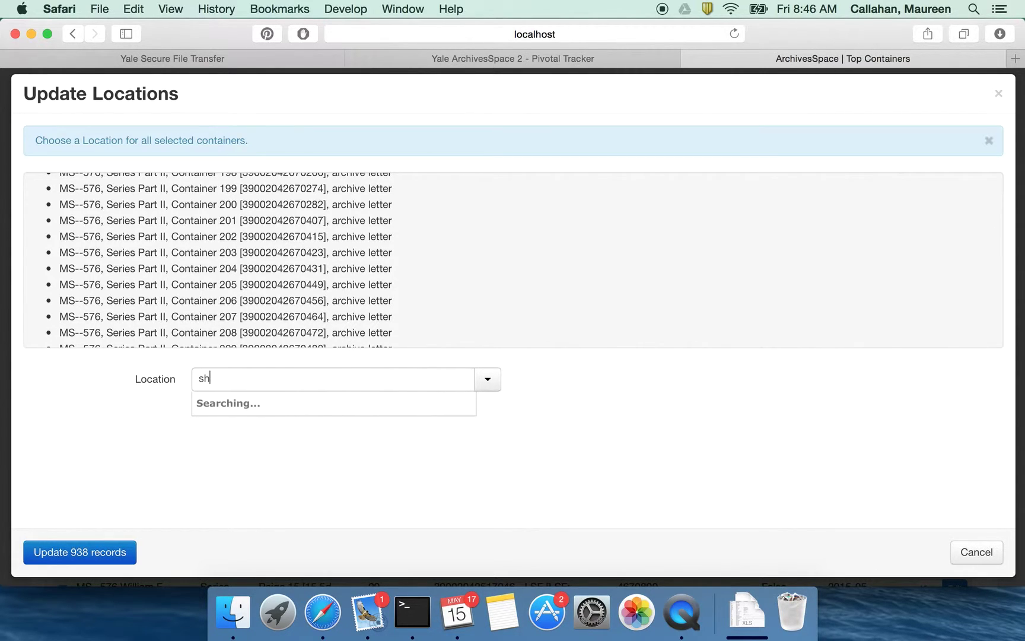
type("elv")
key("BackSpace")
key("BackSpace")
key("BackSpace")
key("BackSpace")
key("BackSpace")
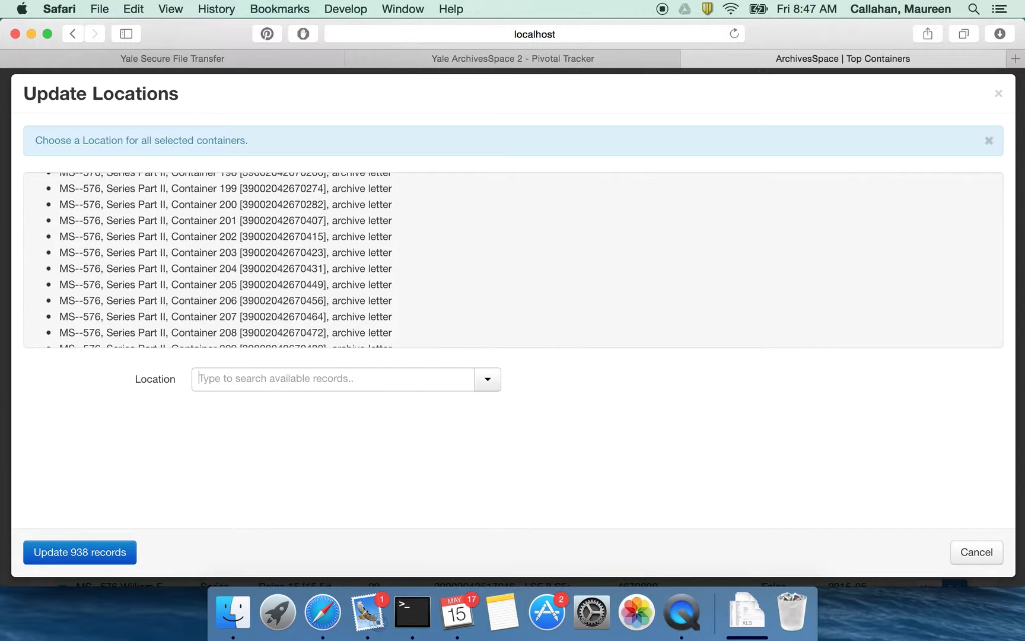
type("sml")
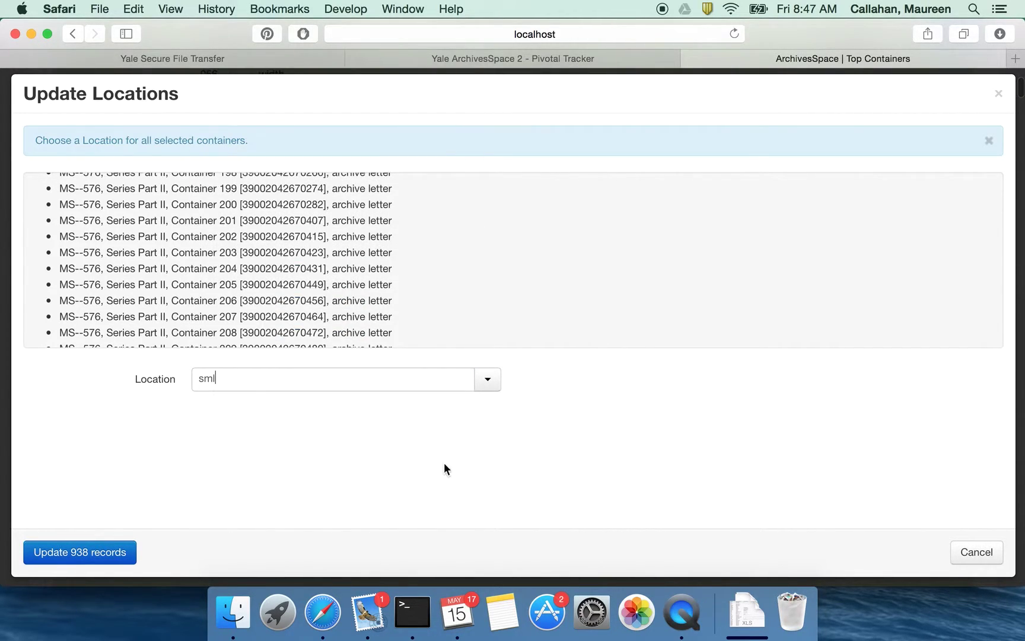
left_click(393, 381)
key("BackSpace")
type("l")
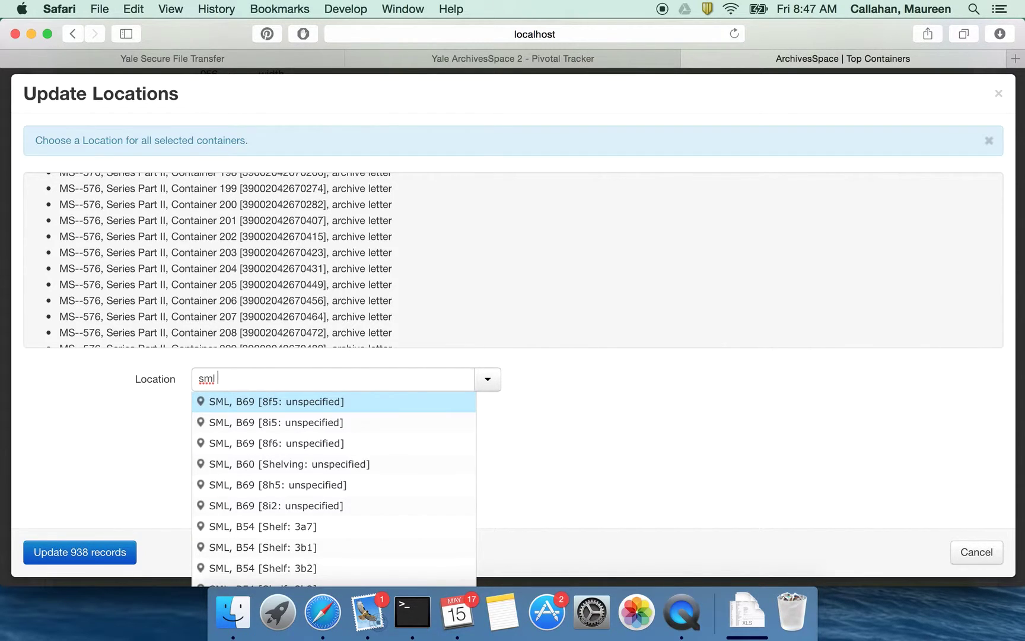
left_click(369, 488)
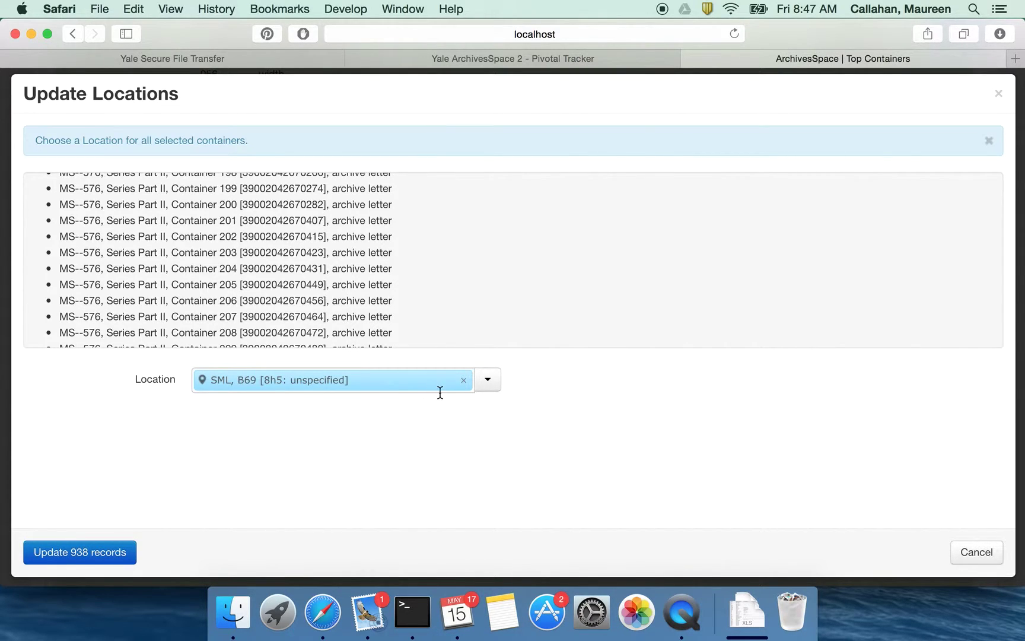
left_click(485, 383)
Browse locations, select LSF [LSF: unspecified], and link it to the 938-container update.
left_click(463, 408)
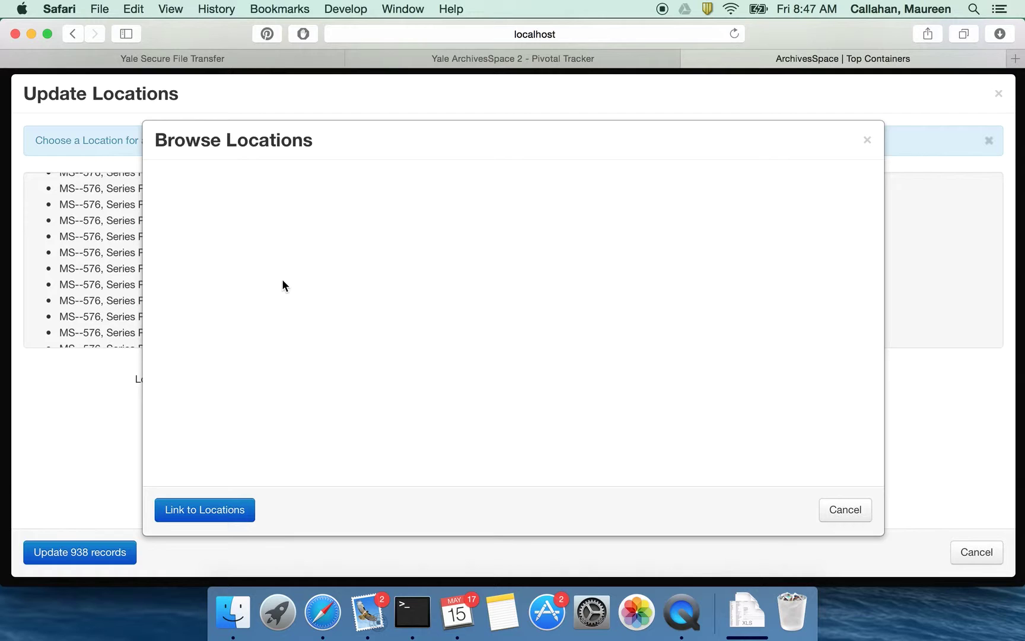
left_click(216, 189)
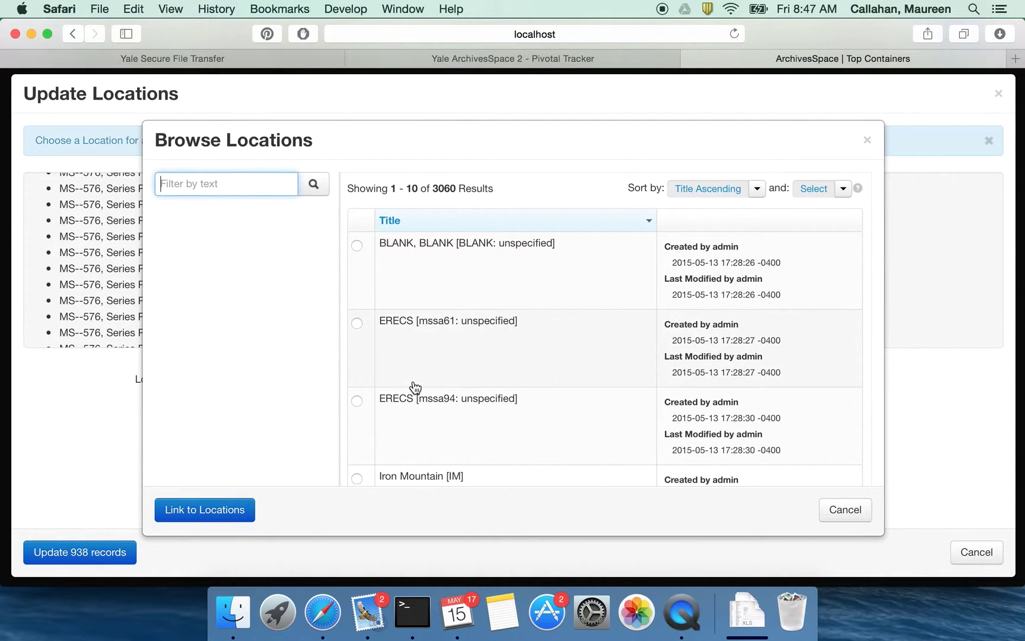
scroll(415, 388, "down", 2)
scroll(415, 388, "down", 5)
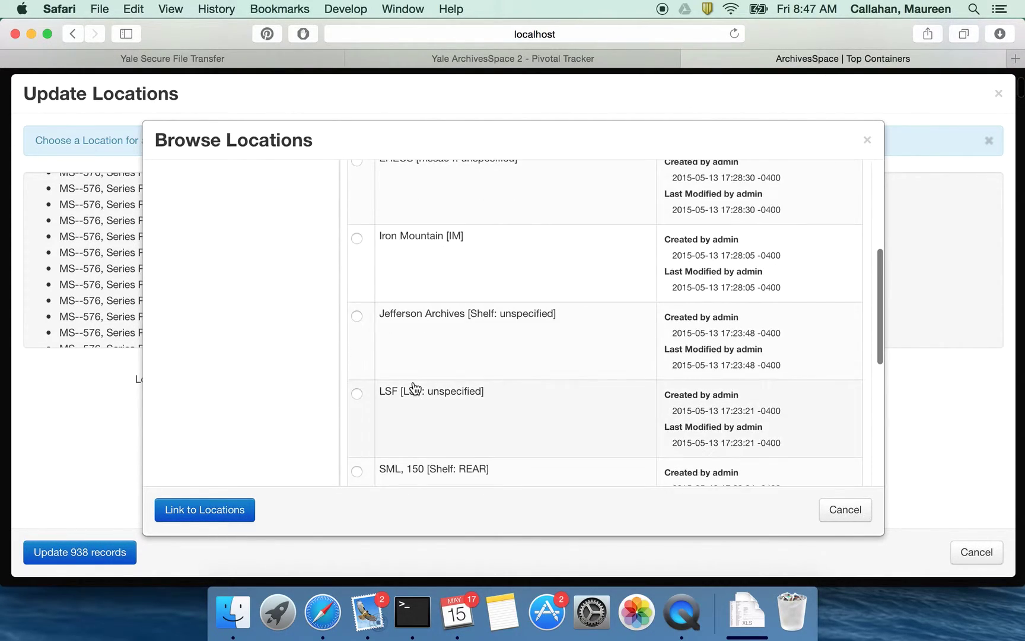
left_click(357, 293)
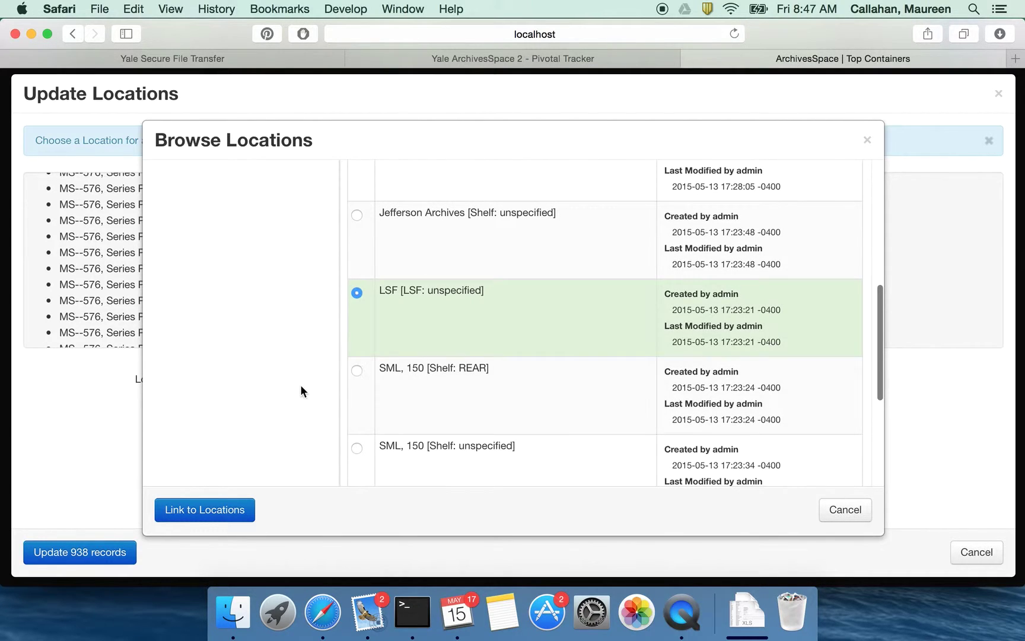
left_click(222, 510)
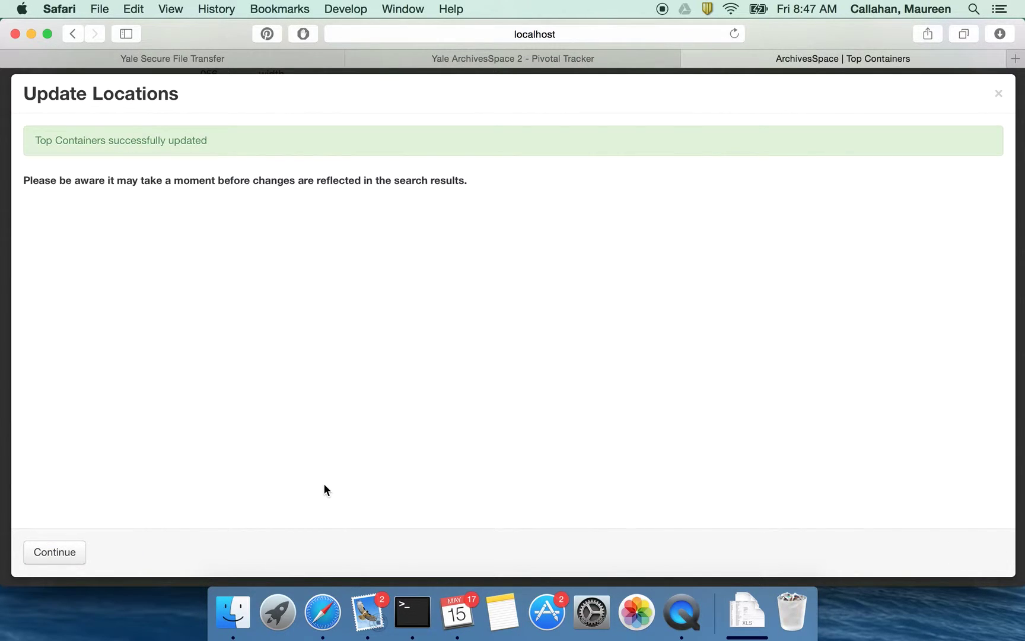
Dismiss the update confirmation and open Rapid Barcode Entry from Bulk Operations.
left_click(65, 554)
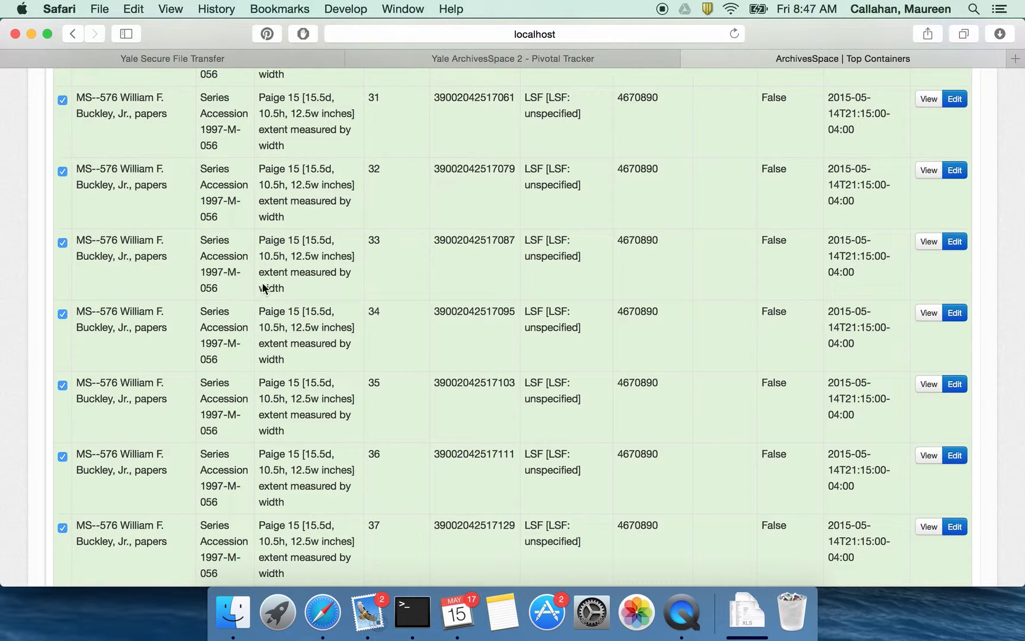
scroll(310, 259, "up", 10)
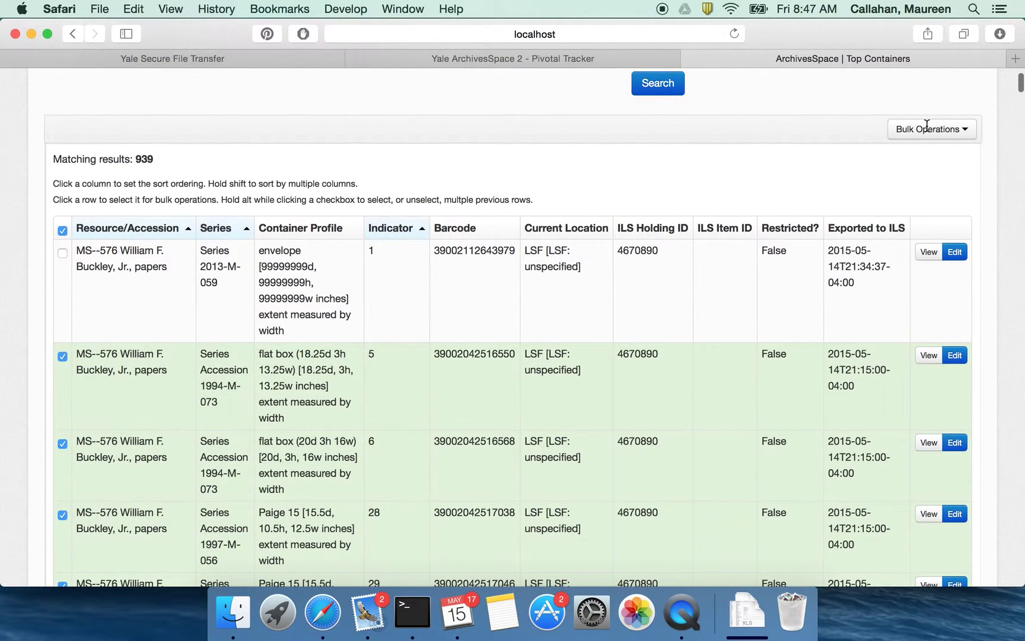
left_click(964, 128)
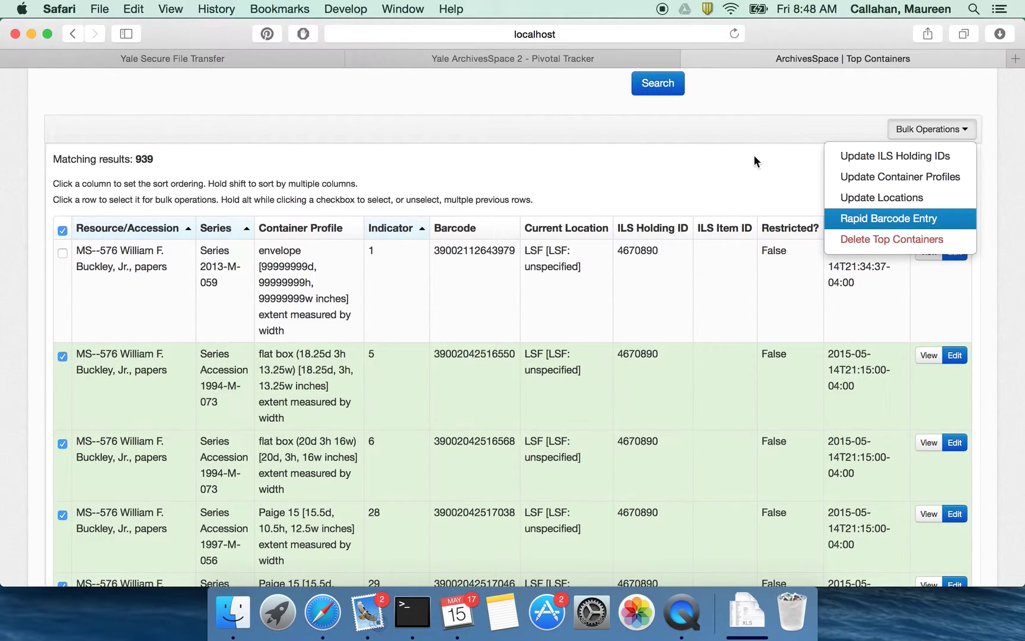
key("Return")
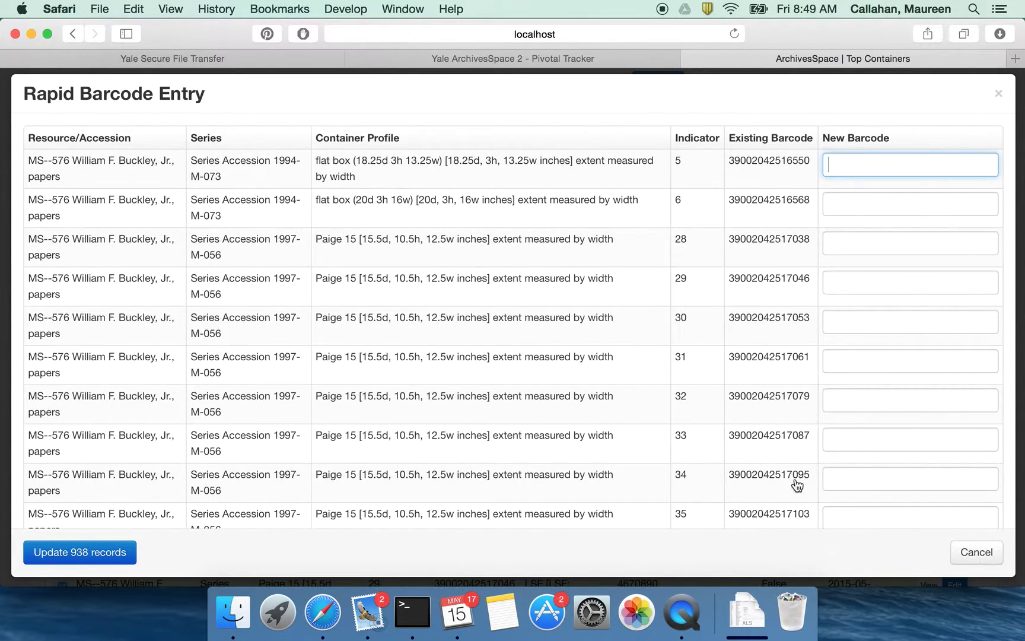
Close Rapid Barcode Entry with Escape, leaving all barcodes unchanged.
key("Escape")
Clear the Buckley, Jr. (William F.) Papers resource filter and focus the Keyword field.
scroll(499, 465, "up", 5)
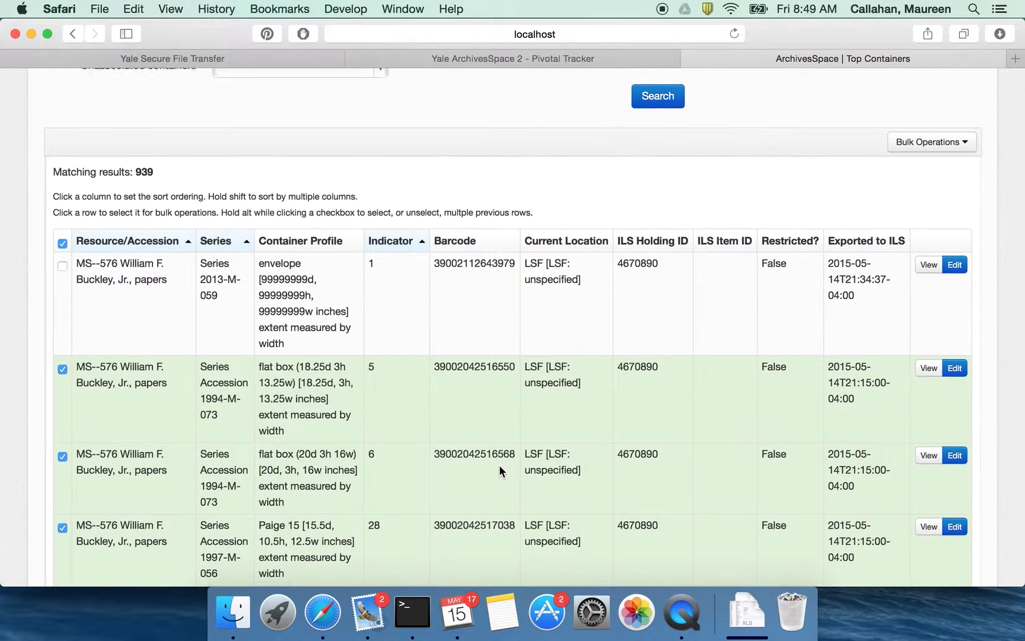
scroll(500, 465, "up", 4)
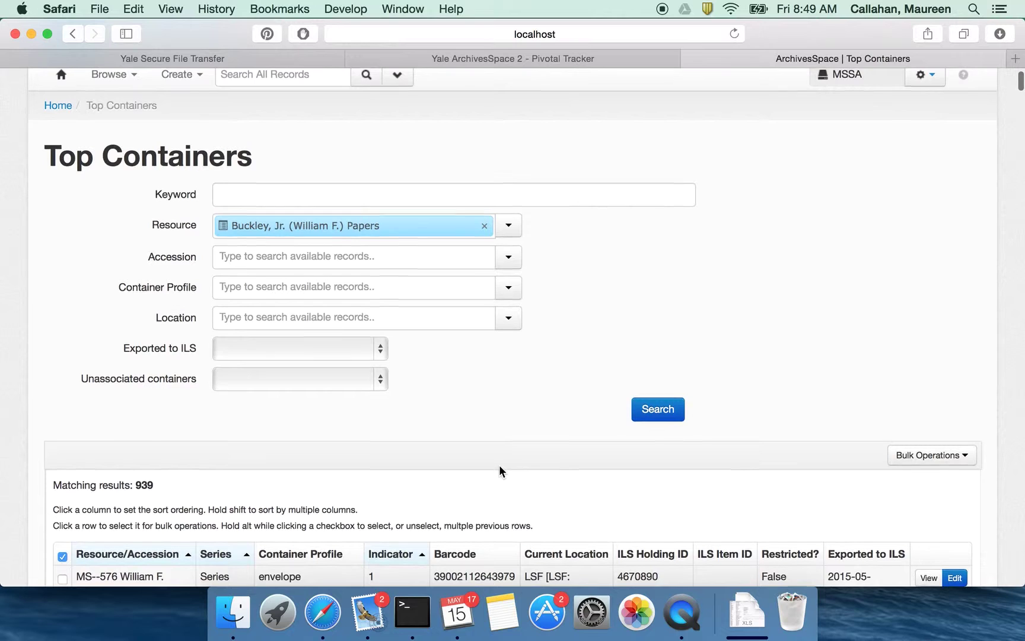
scroll(499, 464, "down", 1)
scroll(499, 465, "down", 1)
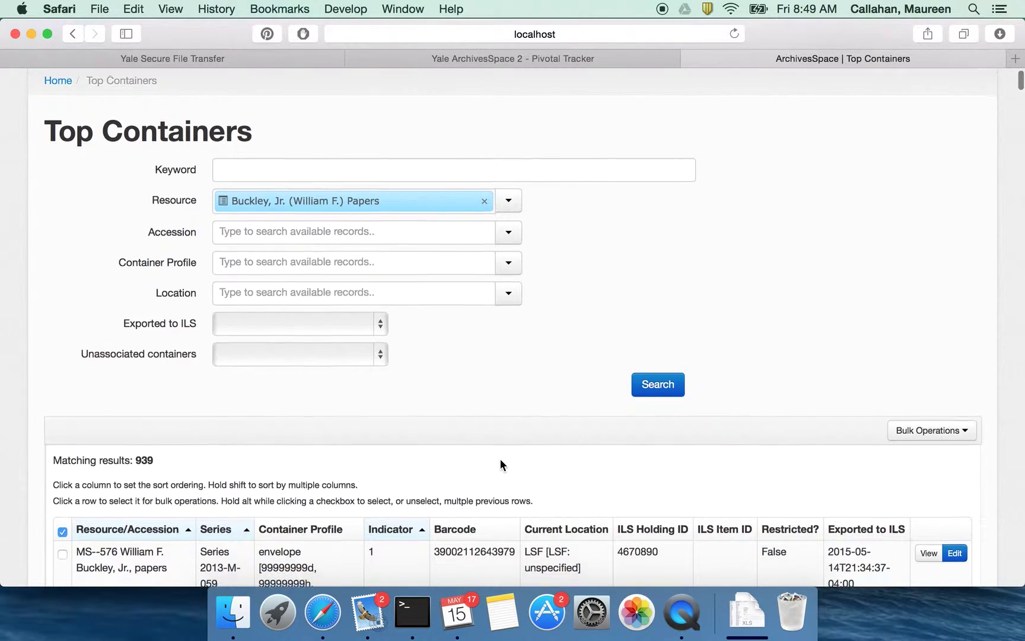
scroll(500, 458, "up", 2)
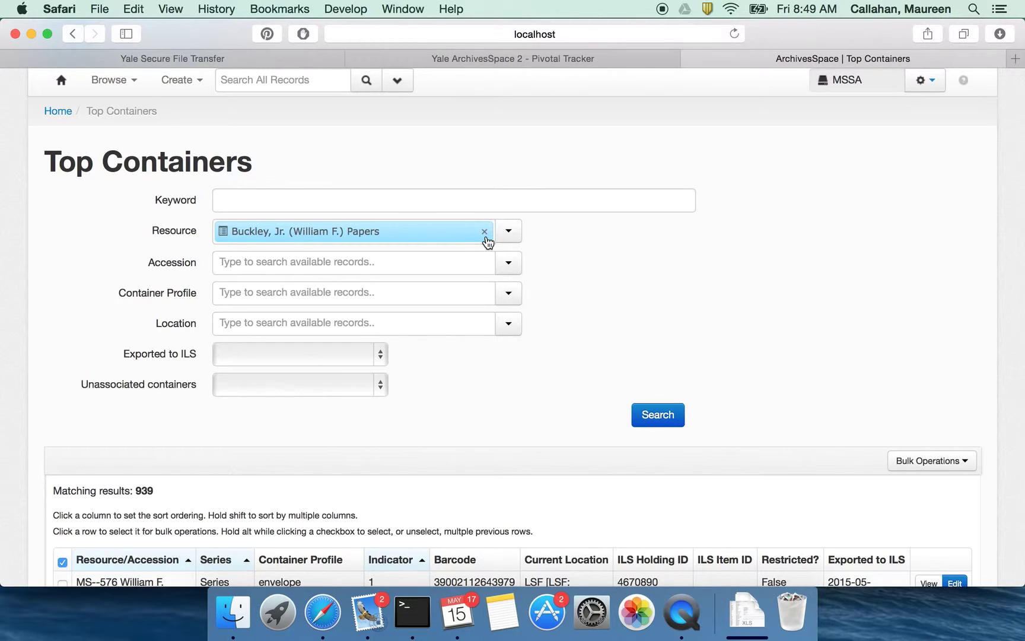
left_click(485, 234)
left_click(423, 201)
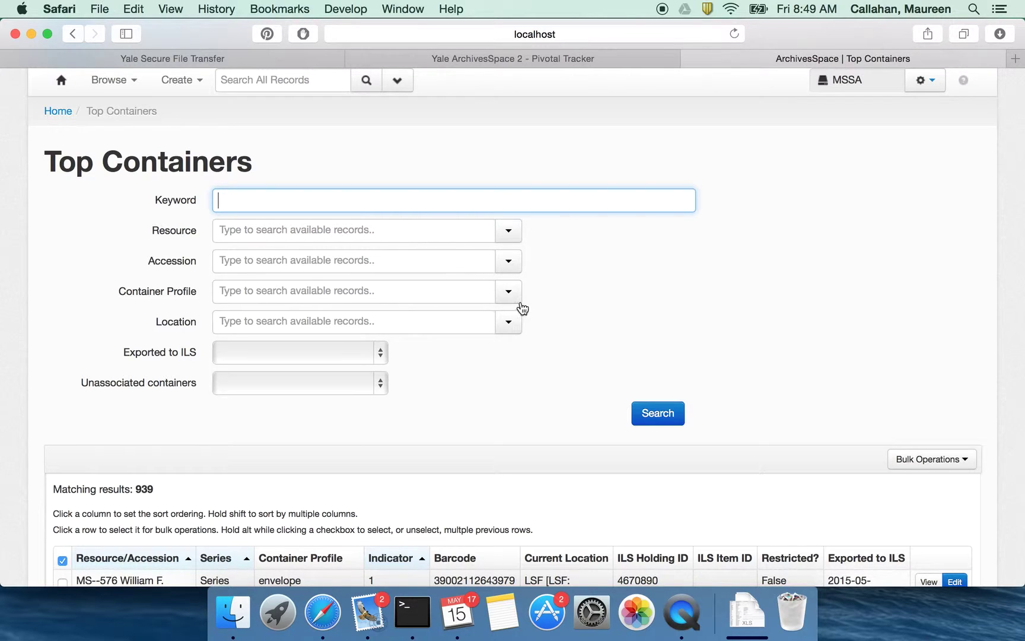
Filter by the flat box (13d 3h 10w) container profile and enter keyword -LSF.
left_click(464, 291)
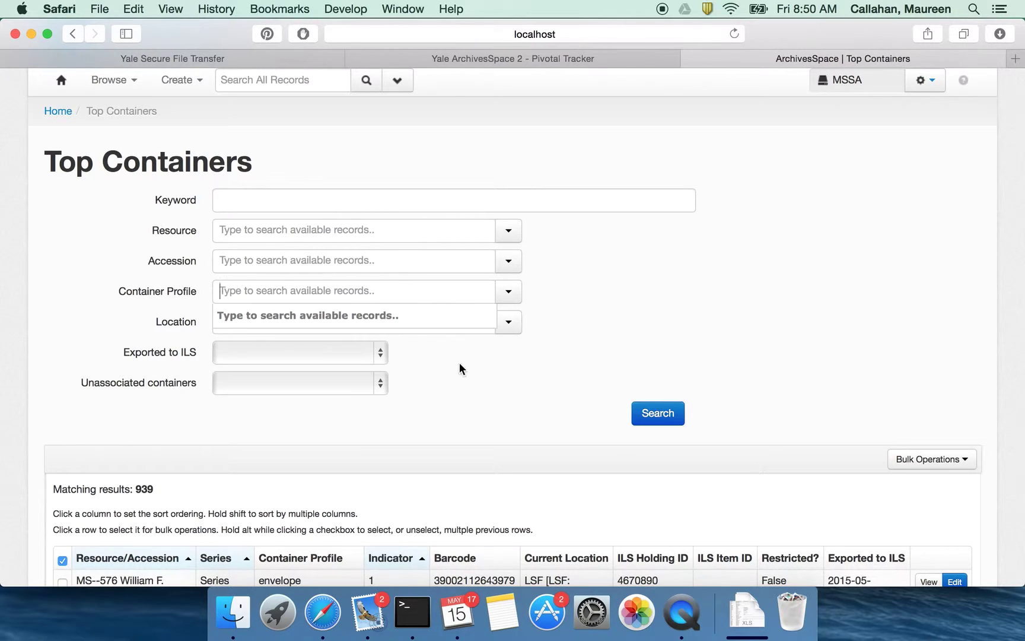
scroll(458, 366, "down", 5)
scroll(464, 348, "down", 2)
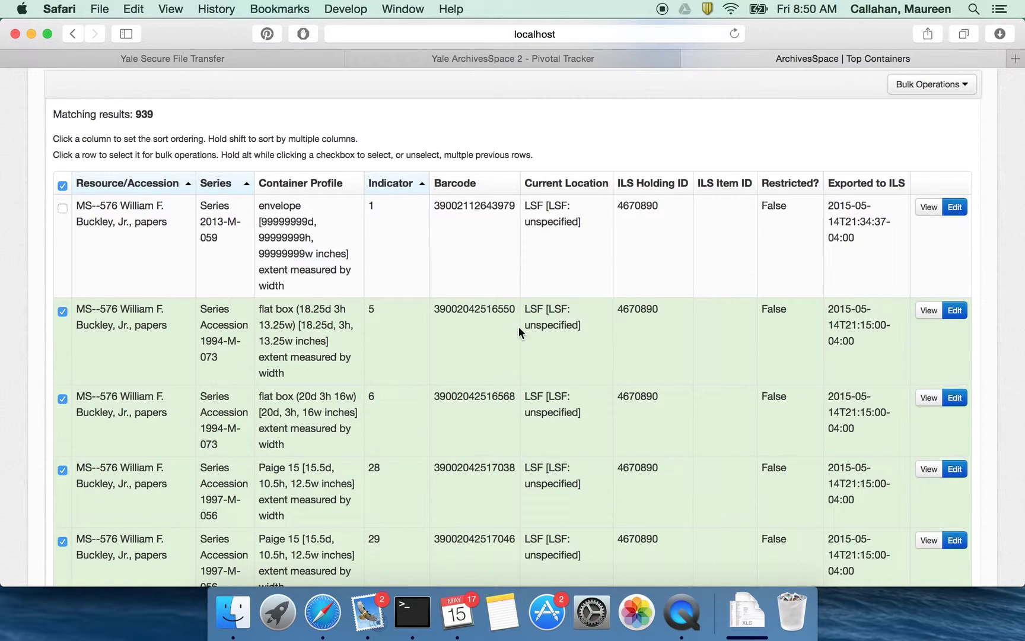
scroll(546, 330, "up", 8)
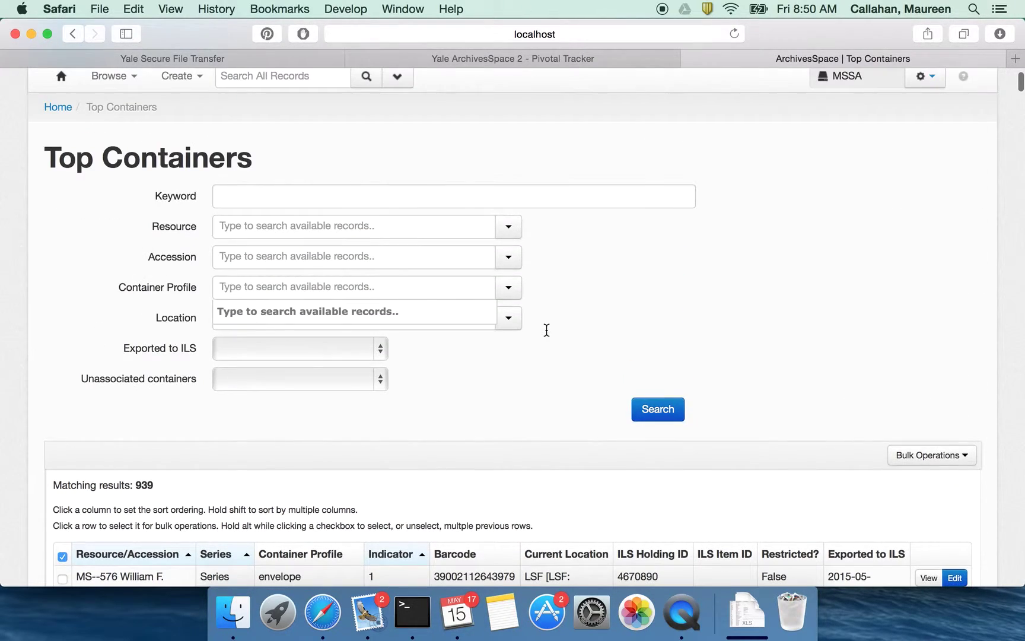
type("fla")
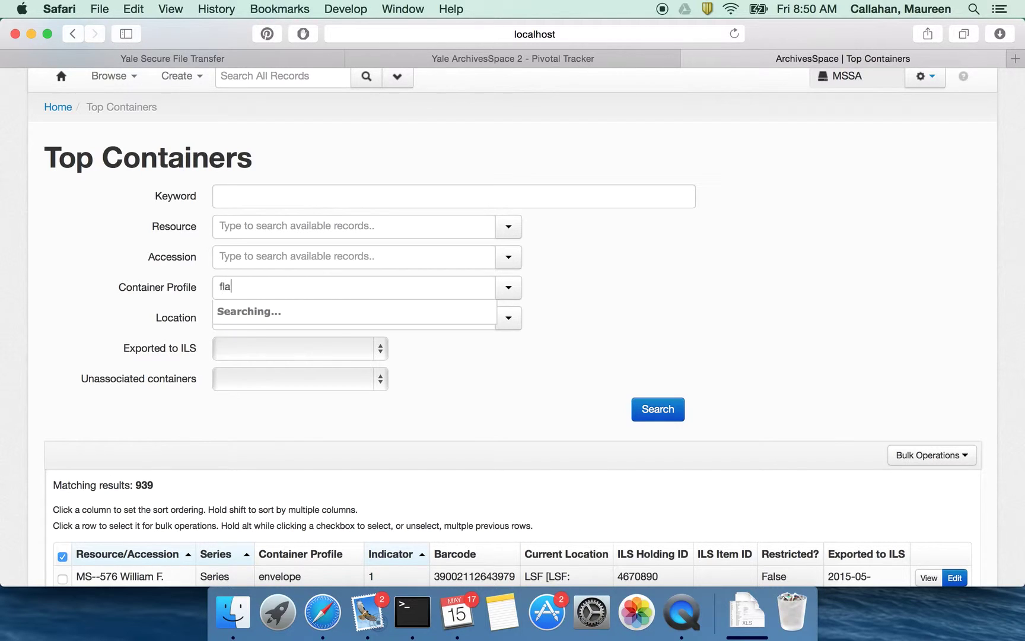
type("t box")
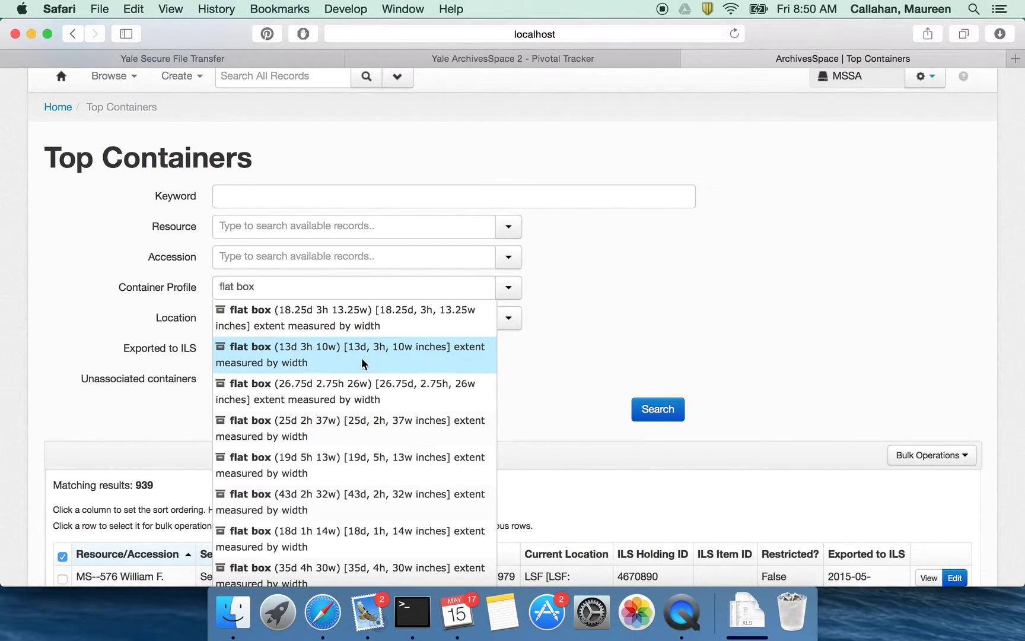
left_click(361, 358)
left_click(261, 199)
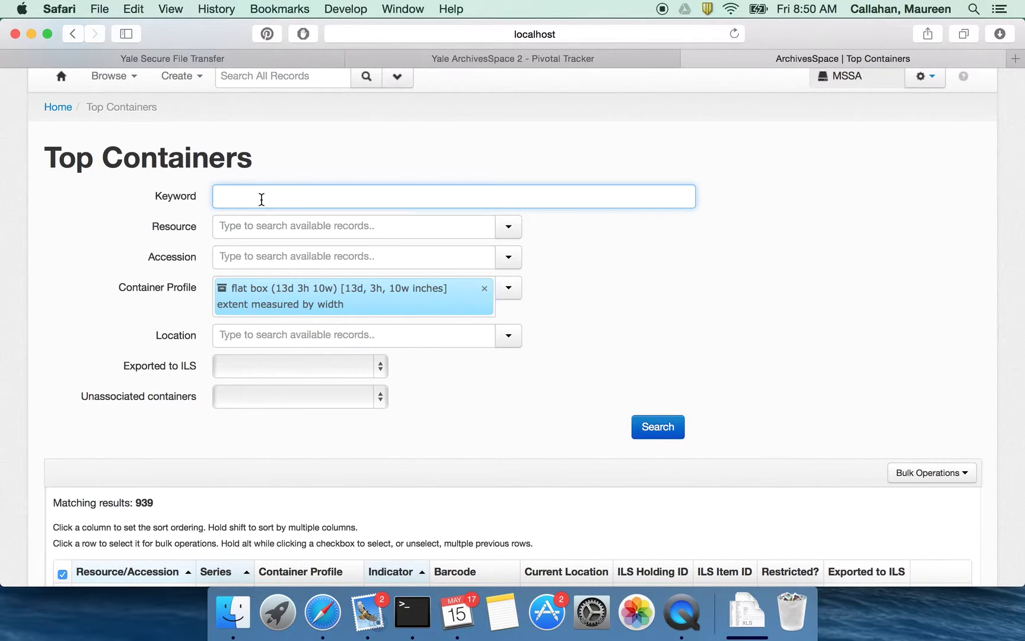
type("-LSF")
key("Return")
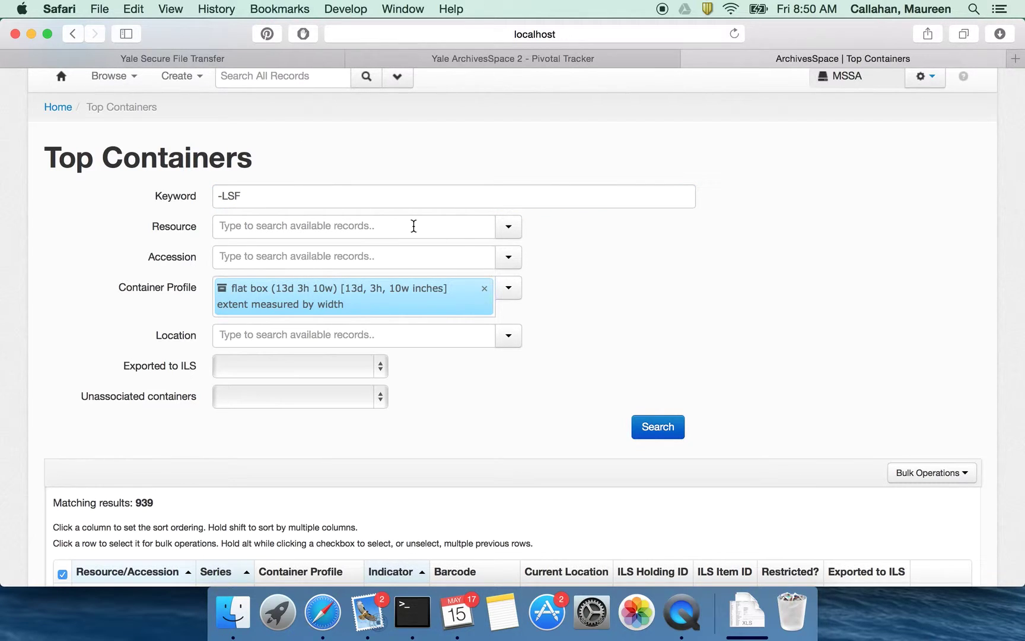
Swap the profile filter to archive letter and run the search, returning 184 results.
left_click(485, 289)
left_click(485, 291)
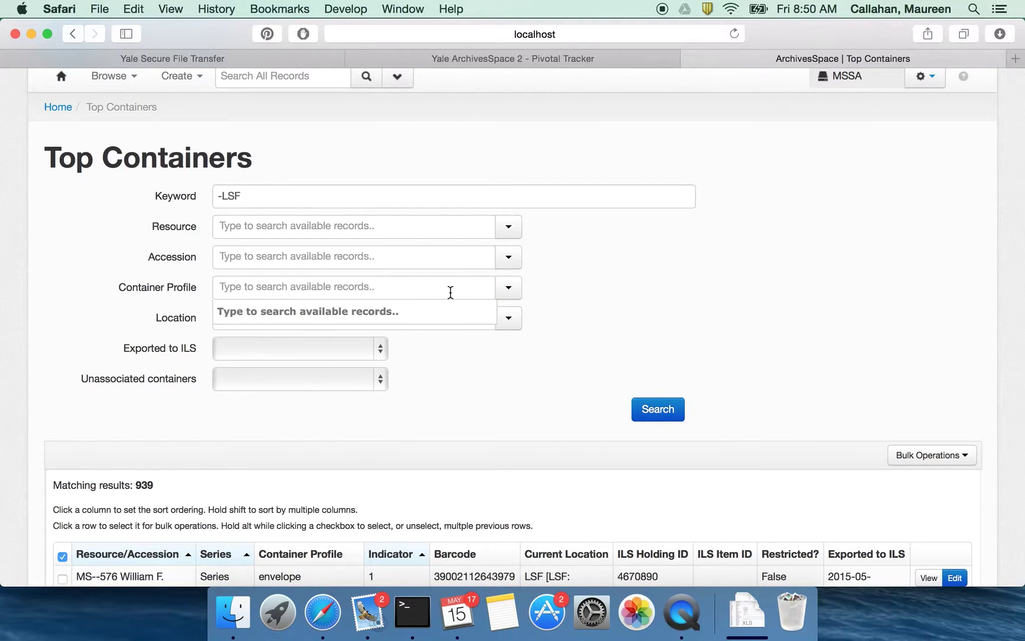
type("archi")
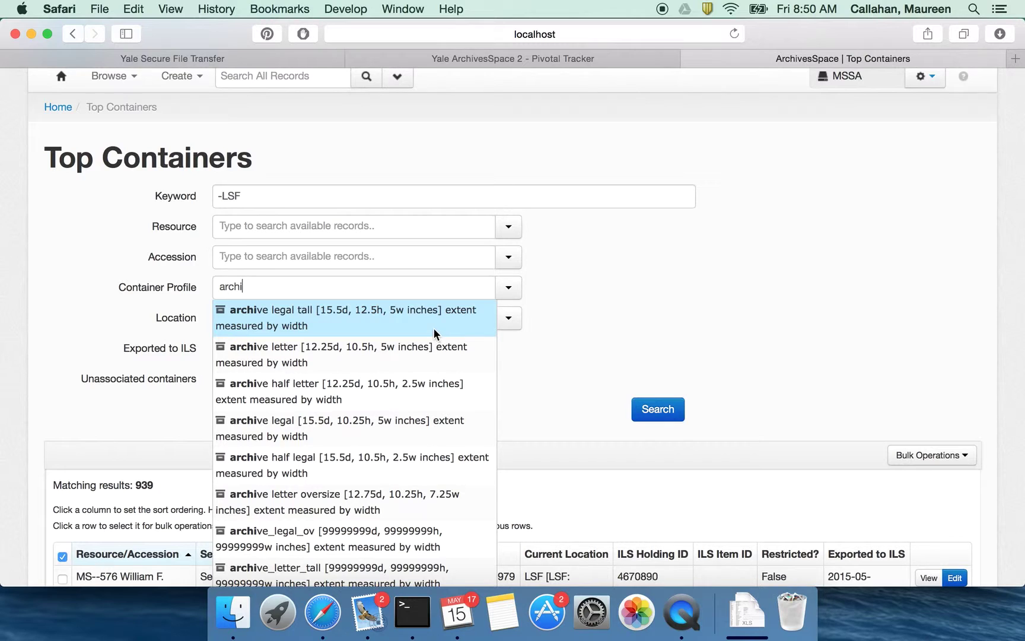
left_click(426, 355)
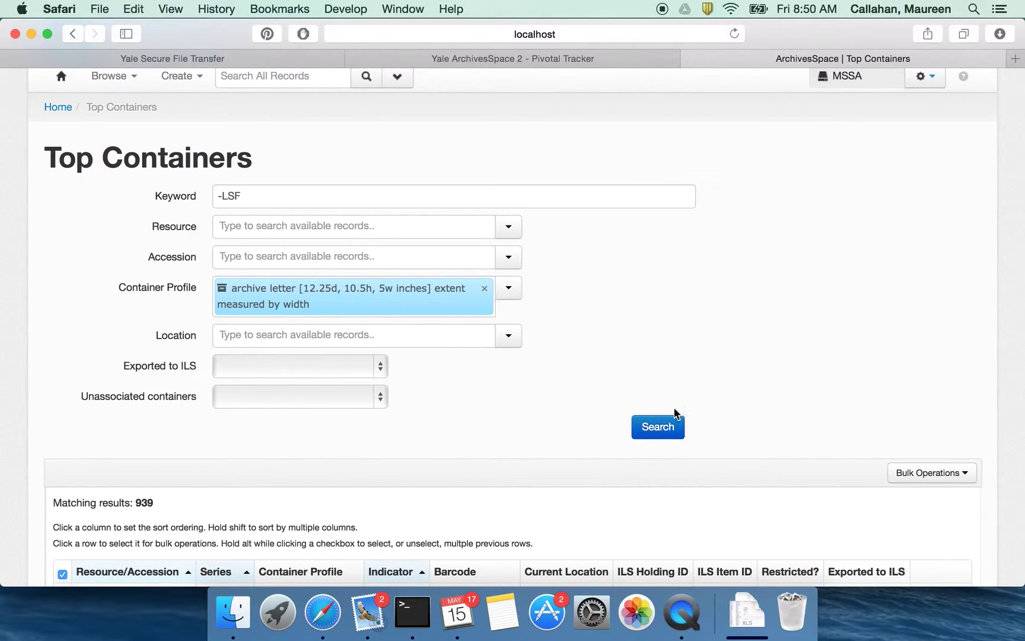
left_click(659, 426)
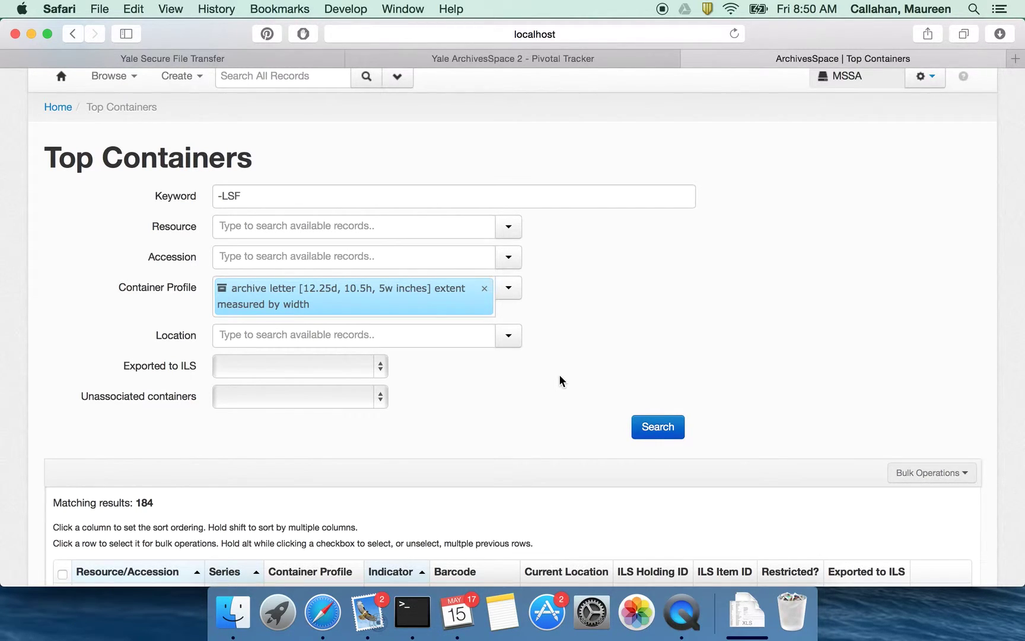
scroll(559, 380, "down", 5)
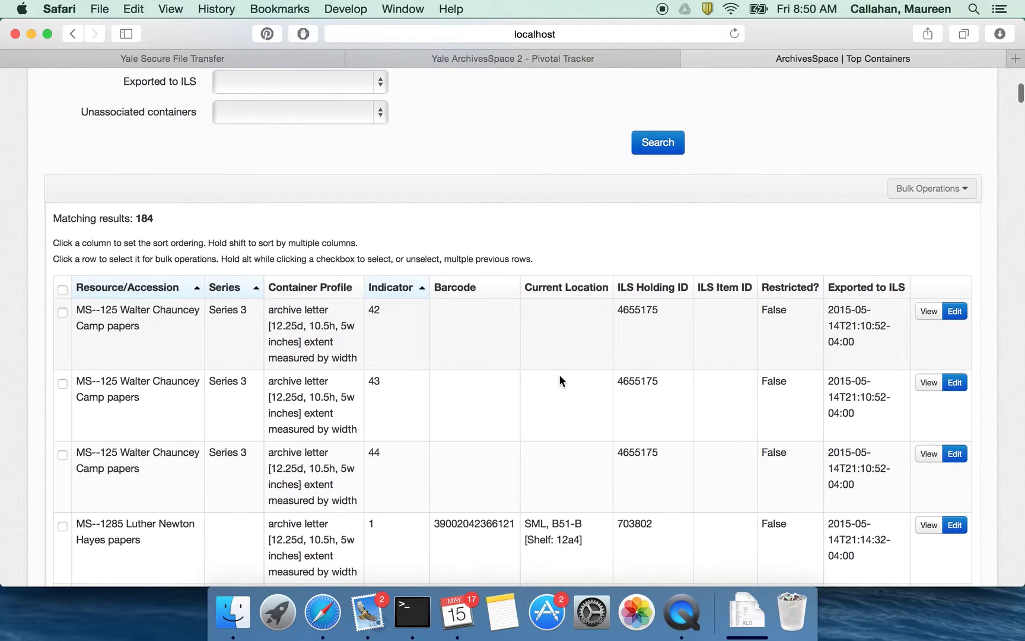
scroll(559, 374, "down", 1)
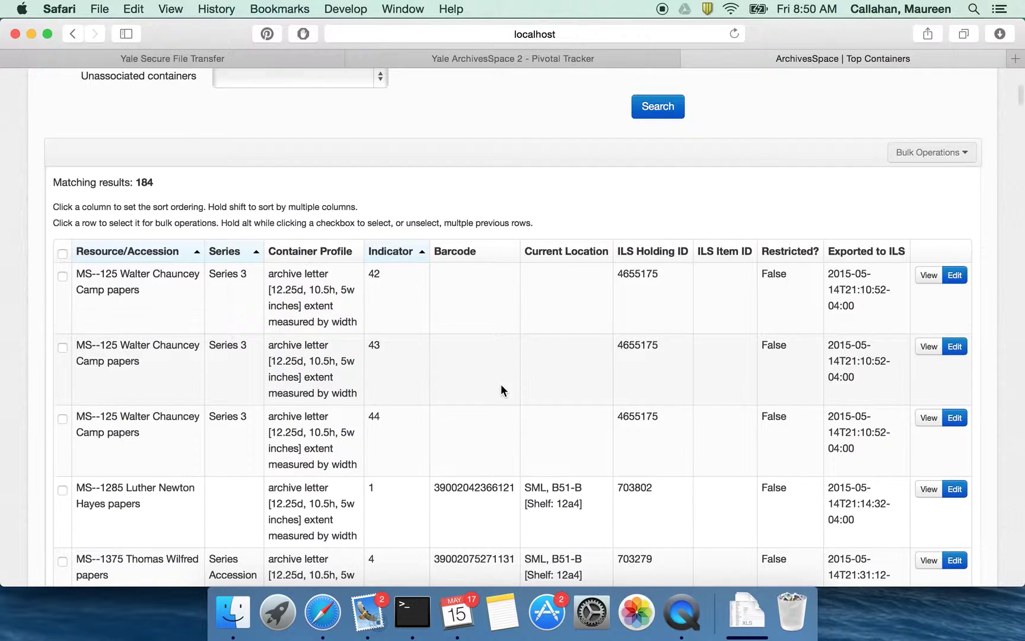
scroll(501, 386, "down", 4)
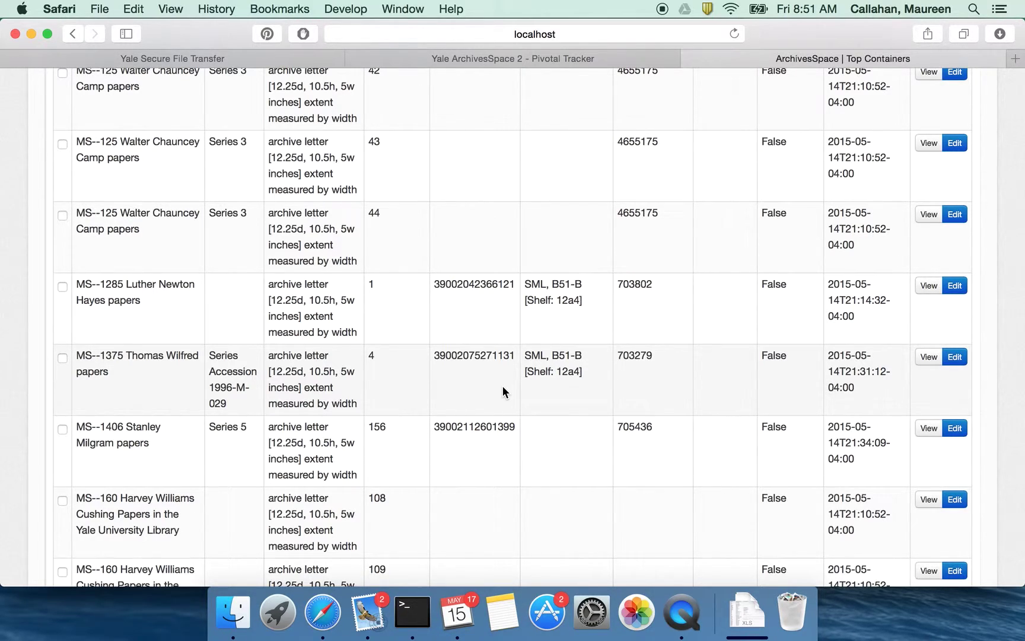
scroll(502, 385, "up", 15)
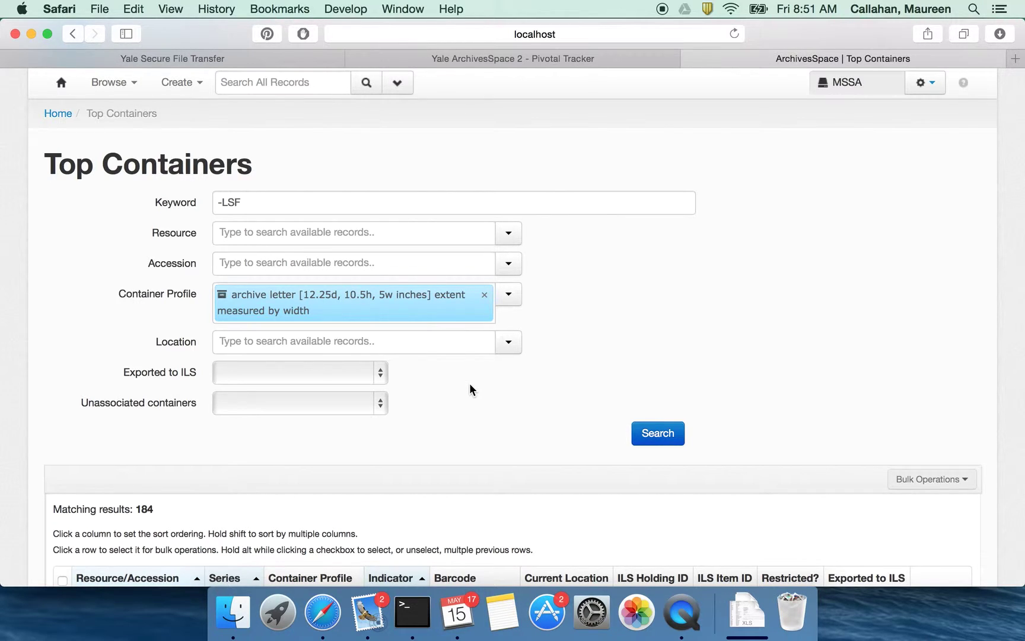
scroll(470, 389, "up", 1)
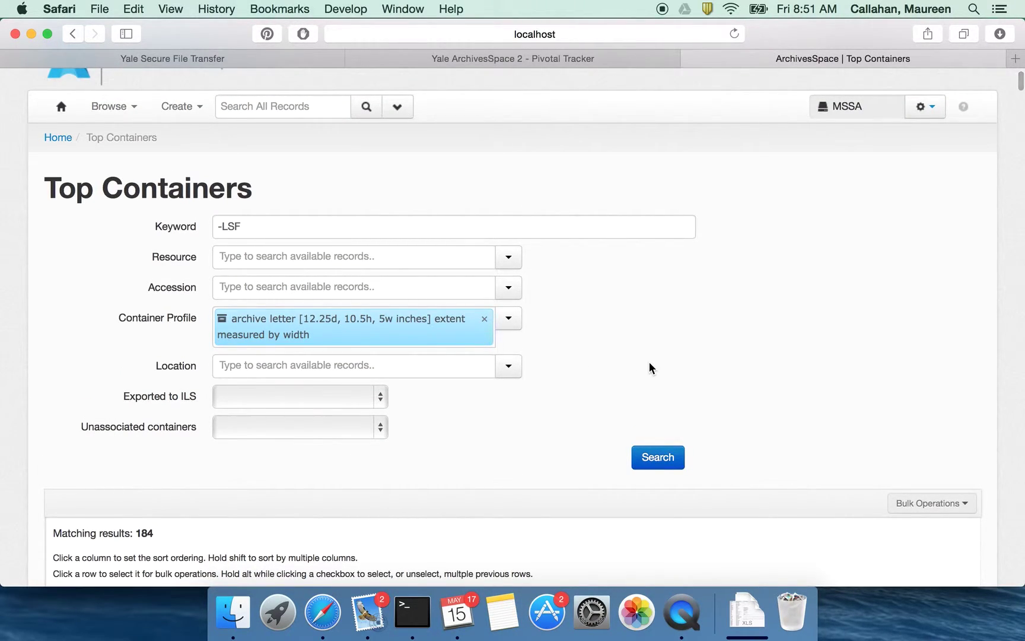